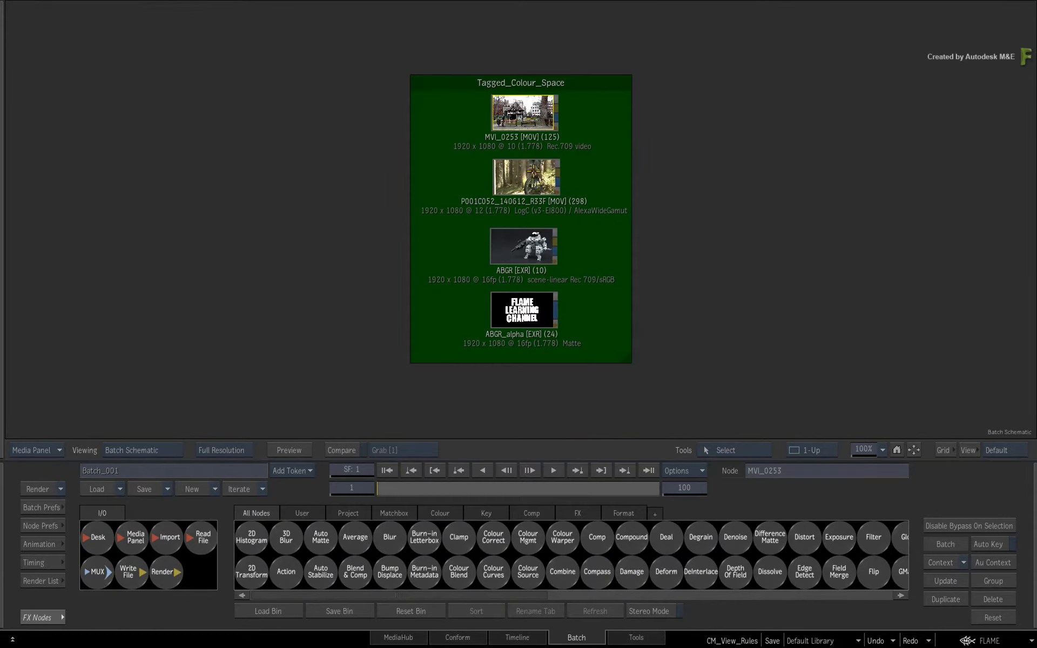
View the P001C052_140612_R33F and ABGR clips in the viewer, returning to the batch schematic after each one.
double_click(533, 171)
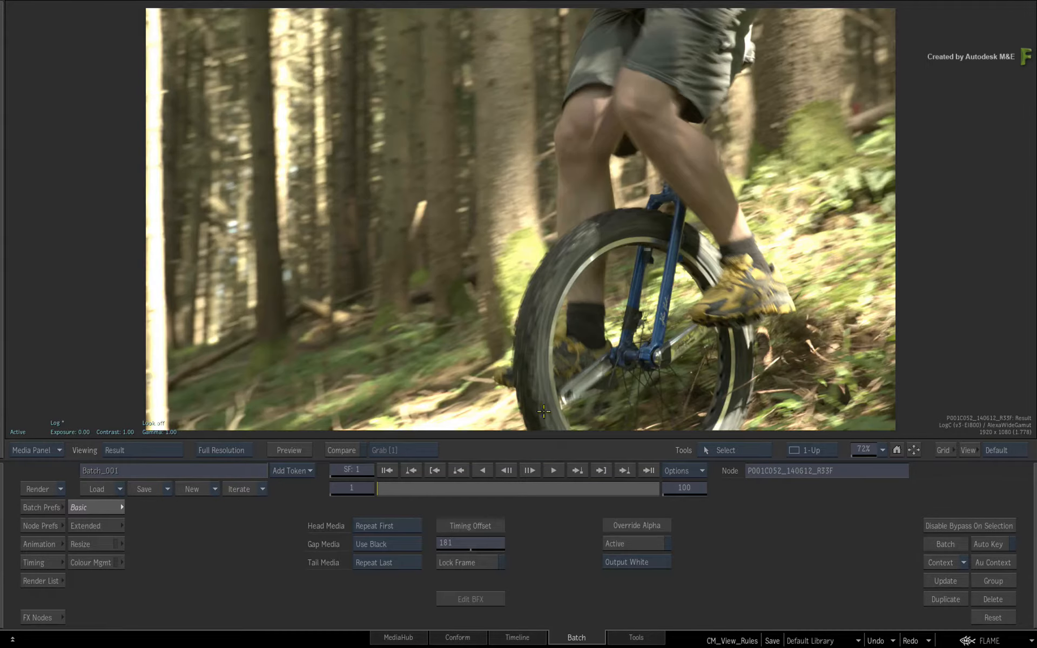
key("Escape")
left_click(536, 255)
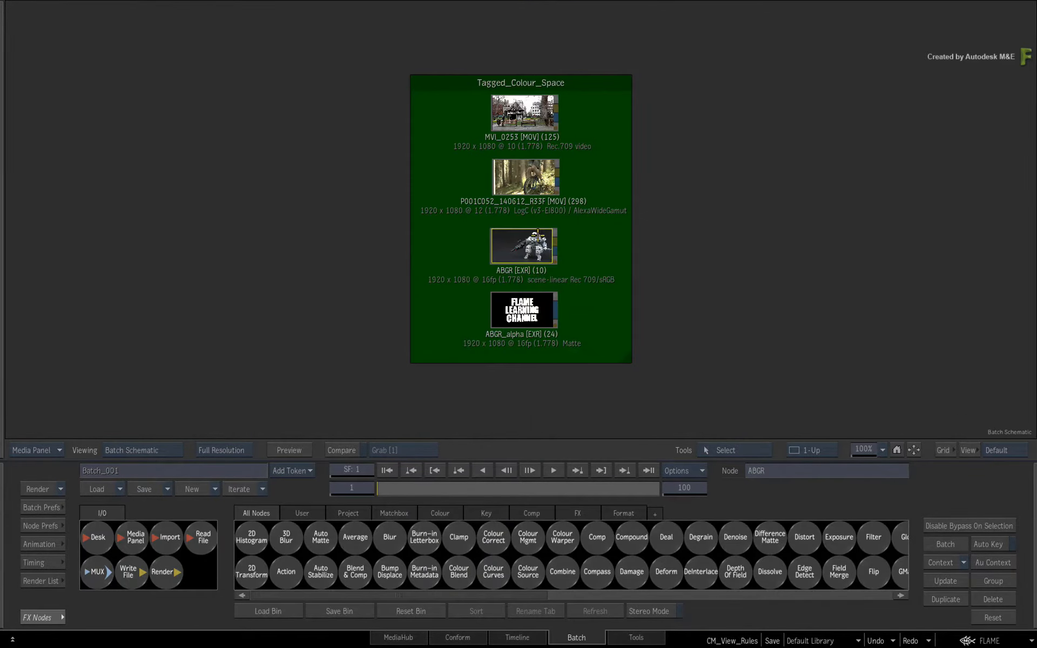
double_click(536, 255)
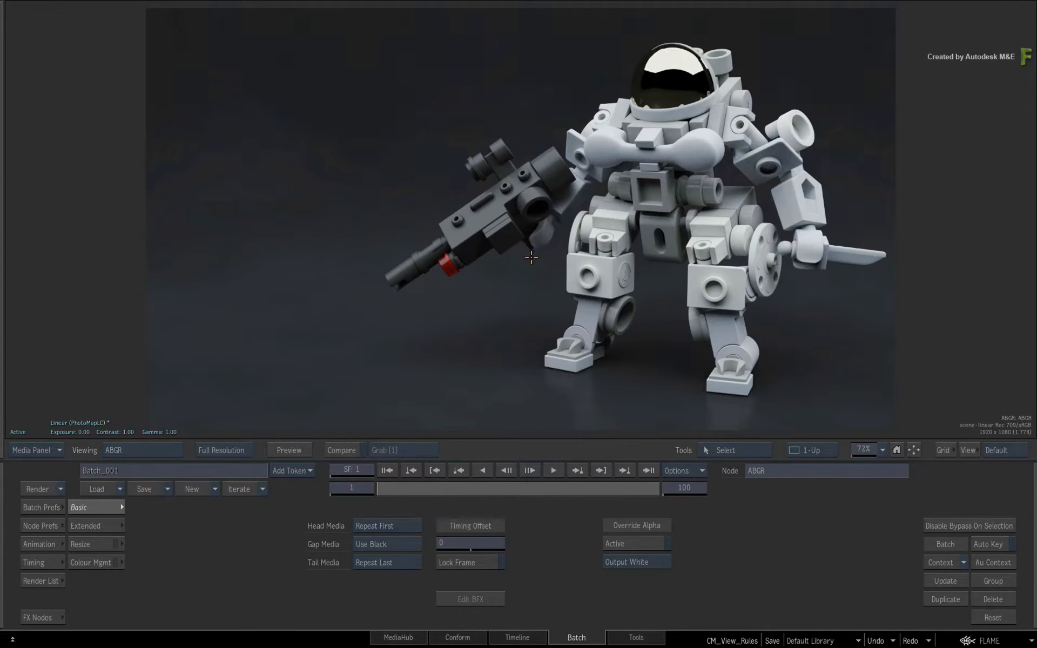
key("Escape")
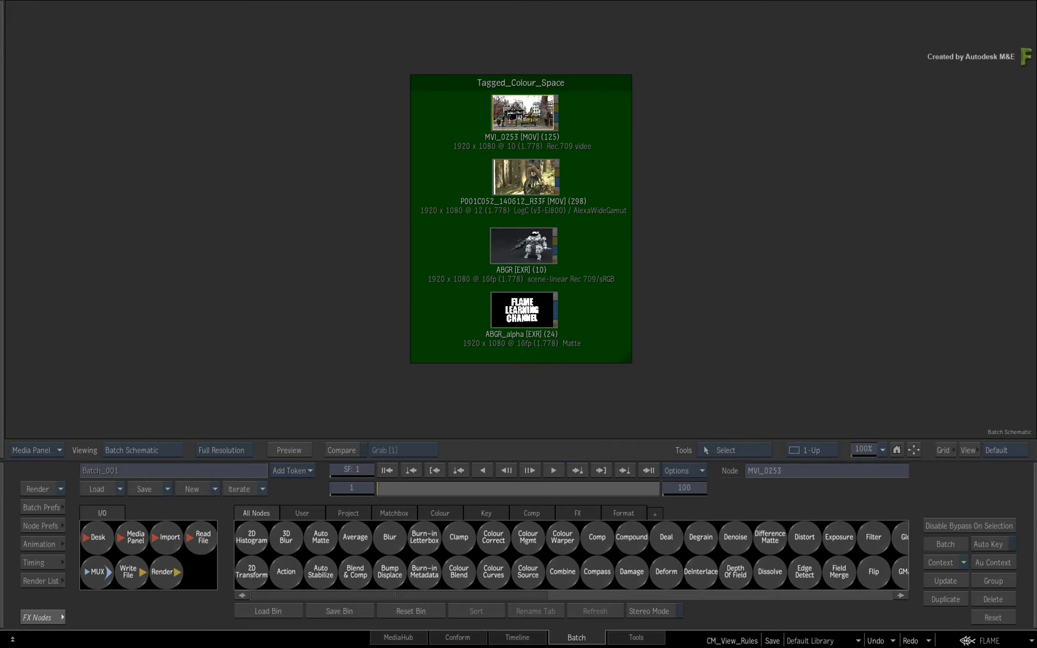
Inspect the viewing rule applied to the MVI_0253, P001C052_140612_R33F and ABGR clips, one after another.
double_click(531, 117)
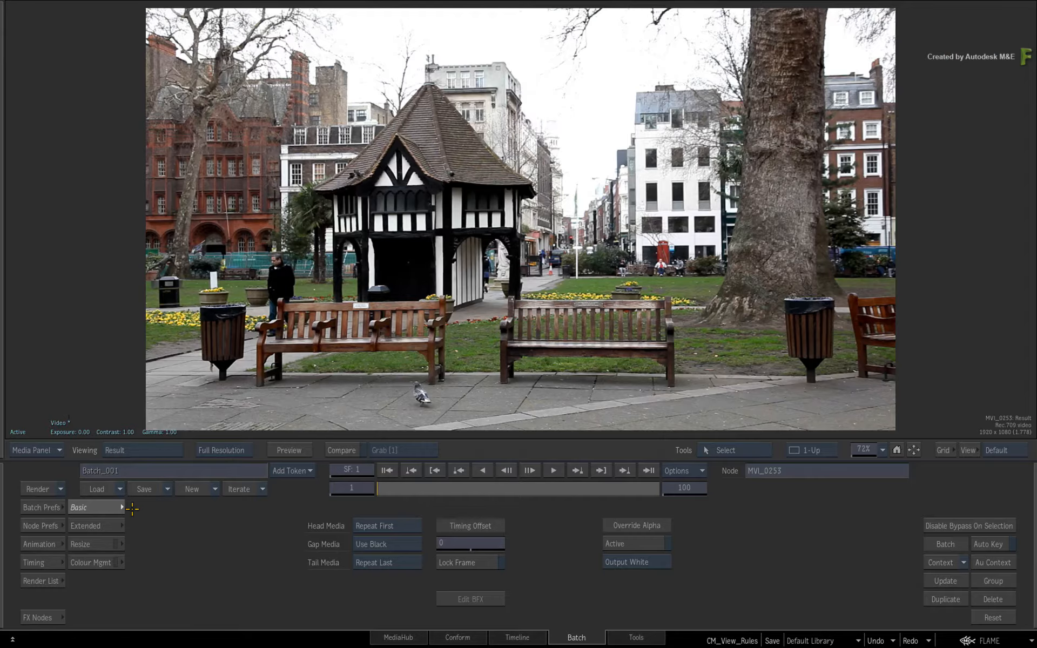
key("Escape")
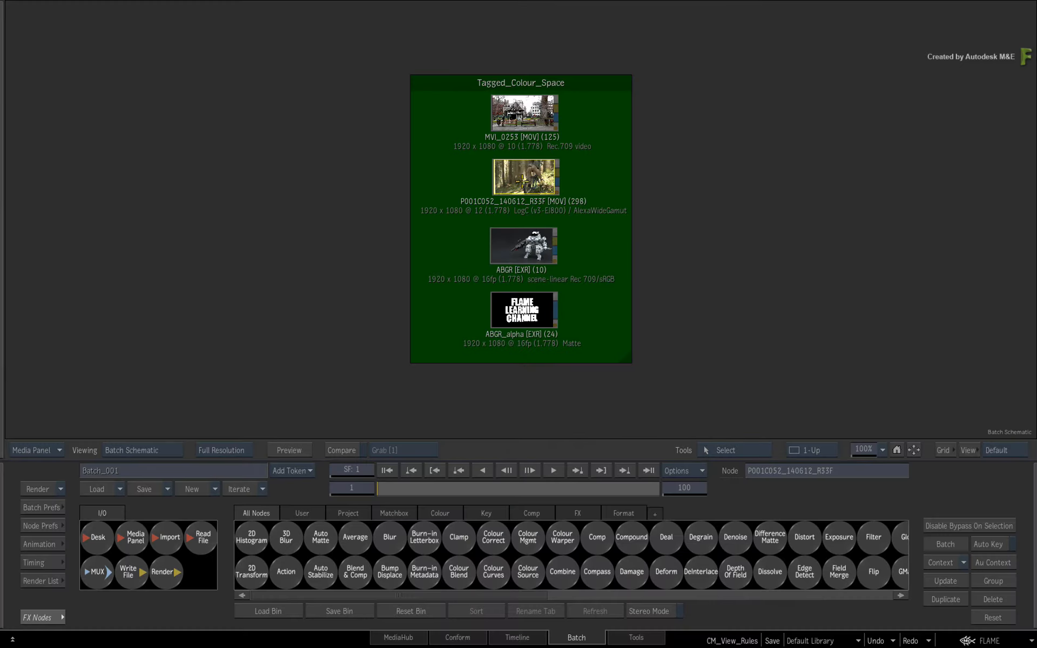
double_click(522, 181)
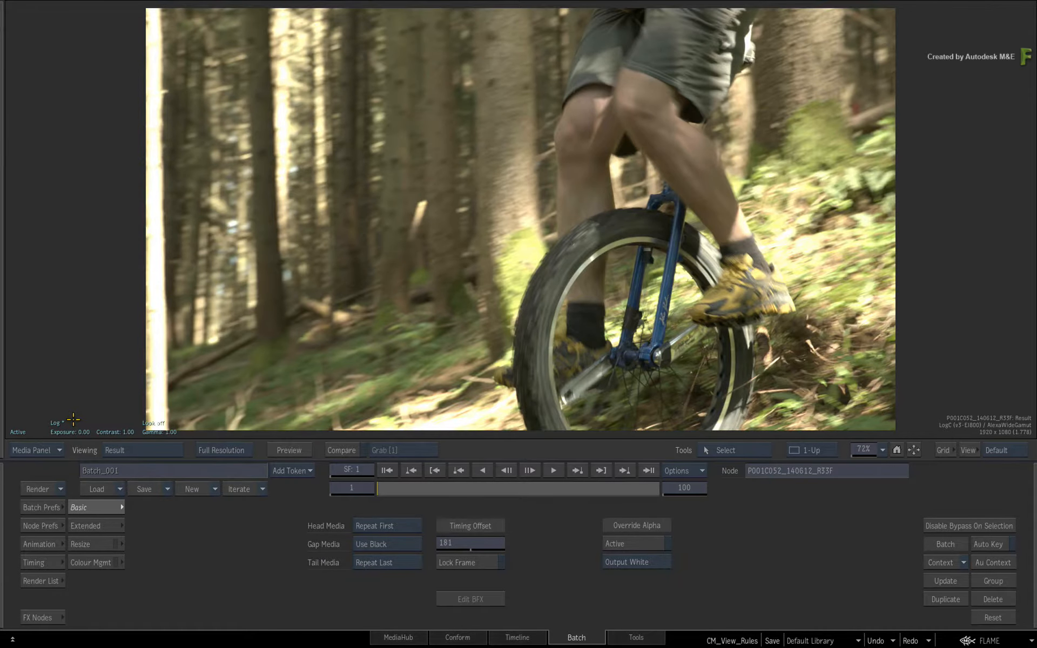
key("Escape")
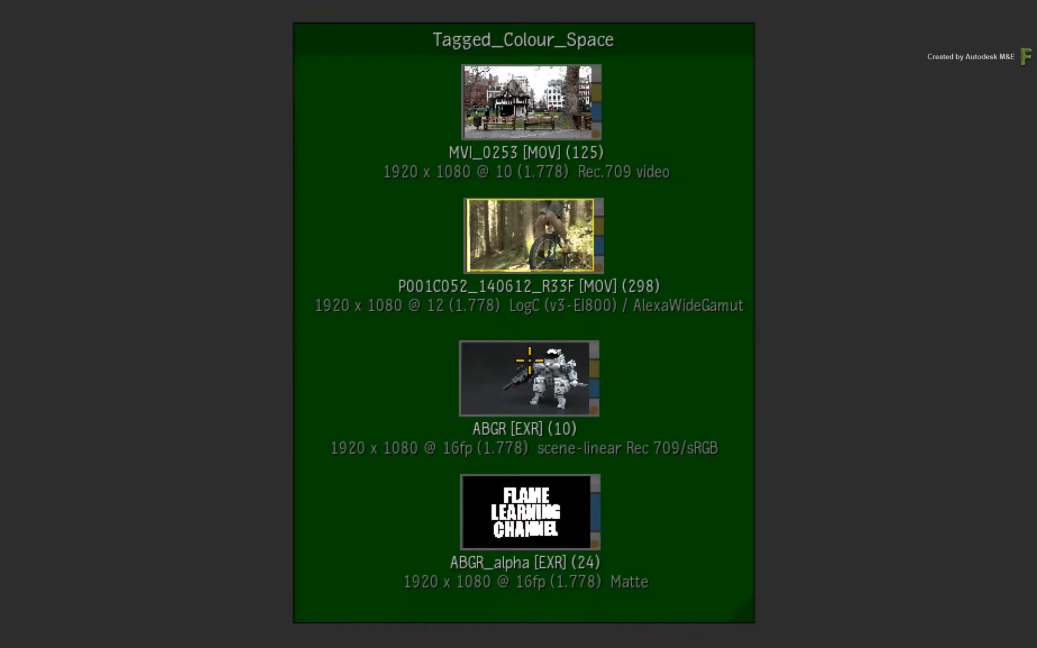
left_click(523, 242)
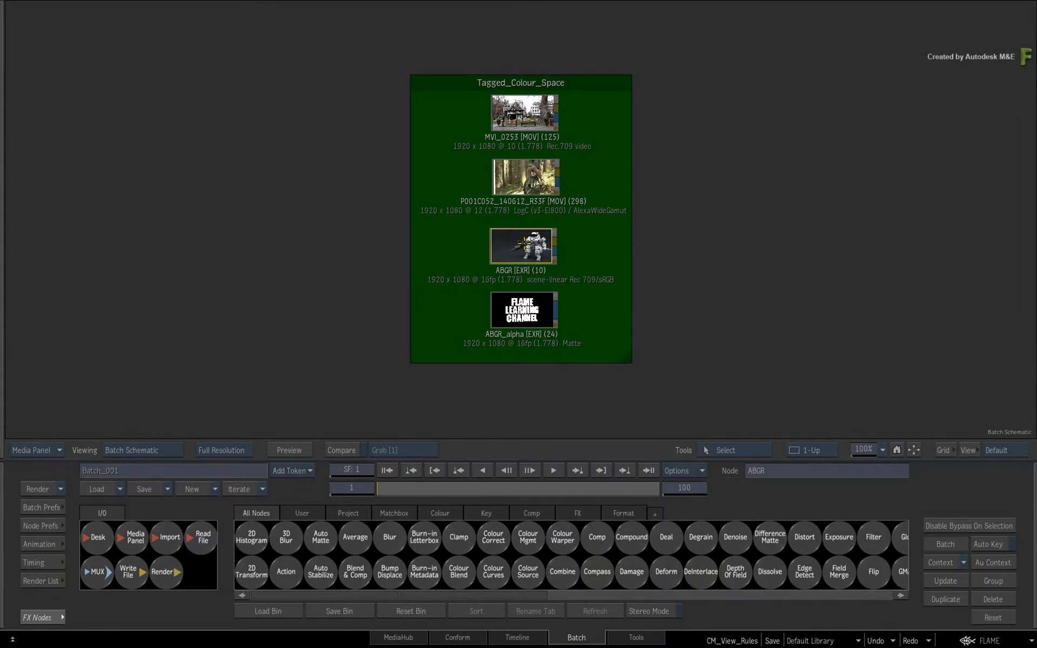
double_click(523, 245)
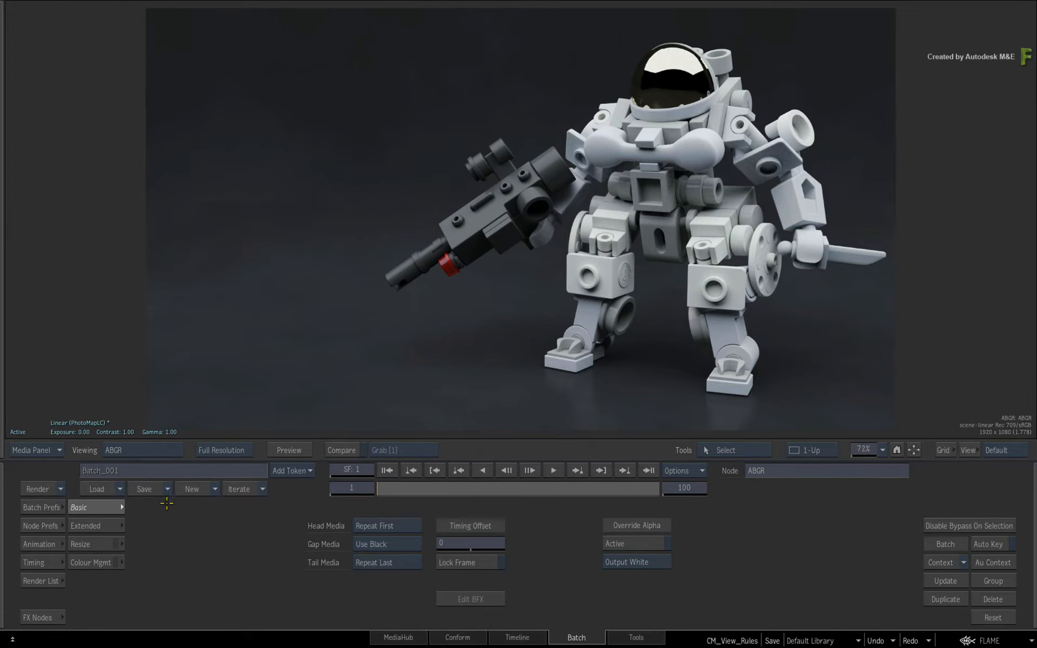
Open the Colour Management preferences and show the list of viewing rules.
mouse_move(1, 545)
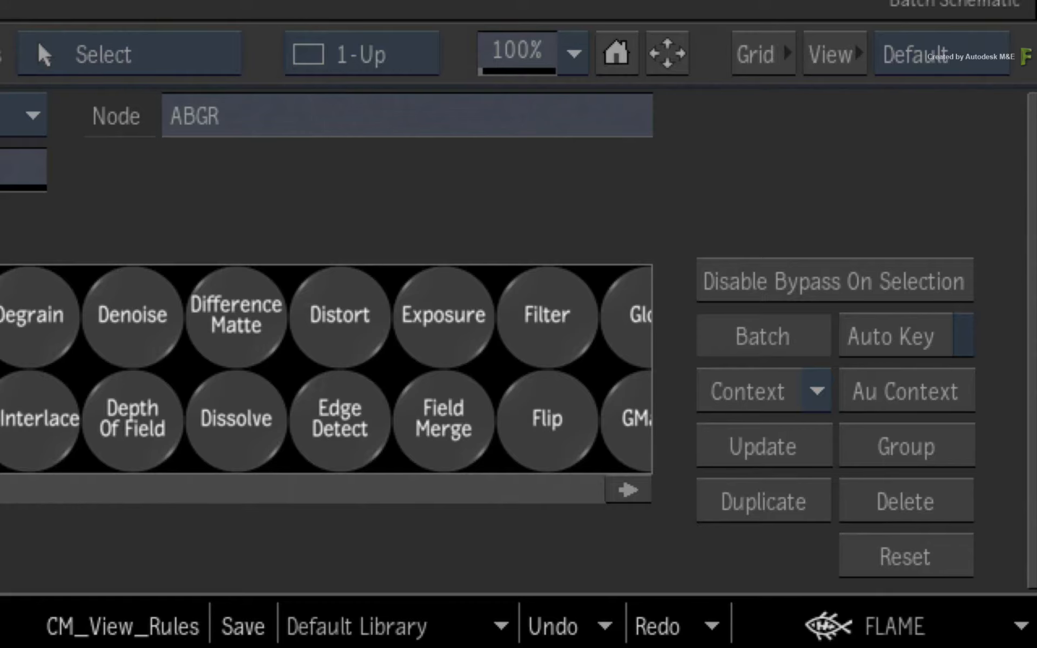
left_click(974, 641)
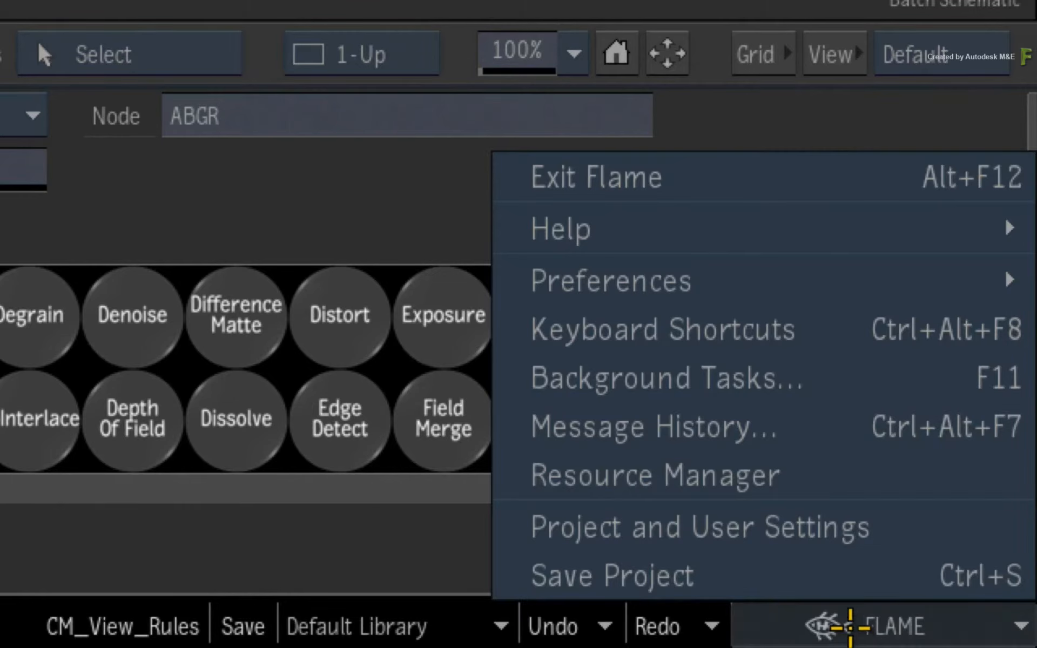
mouse_move(743, 291)
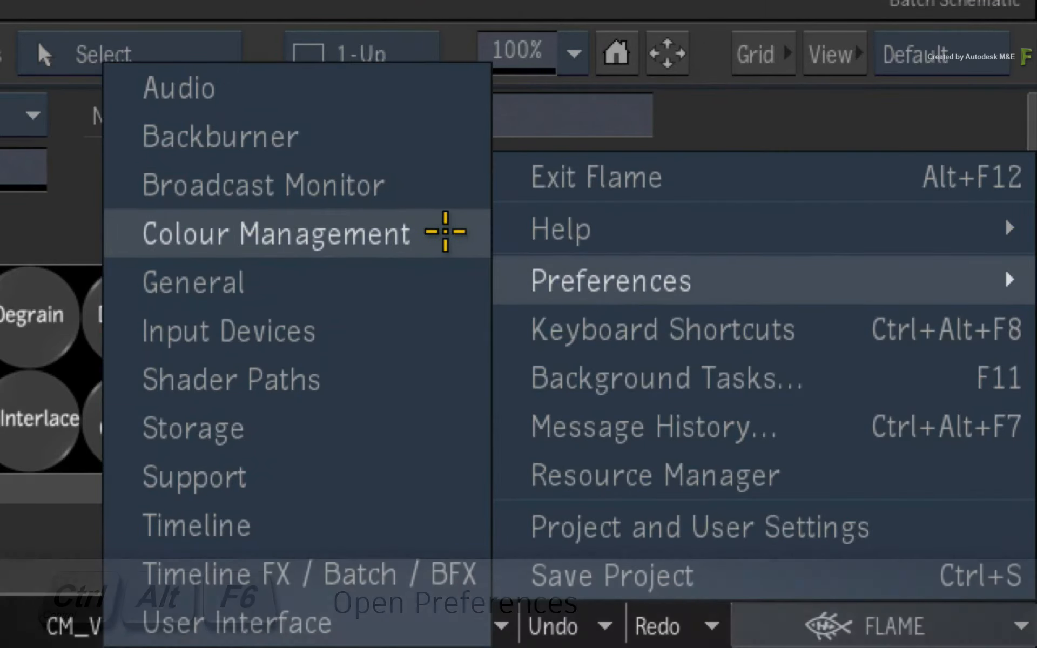
left_click(450, 236)
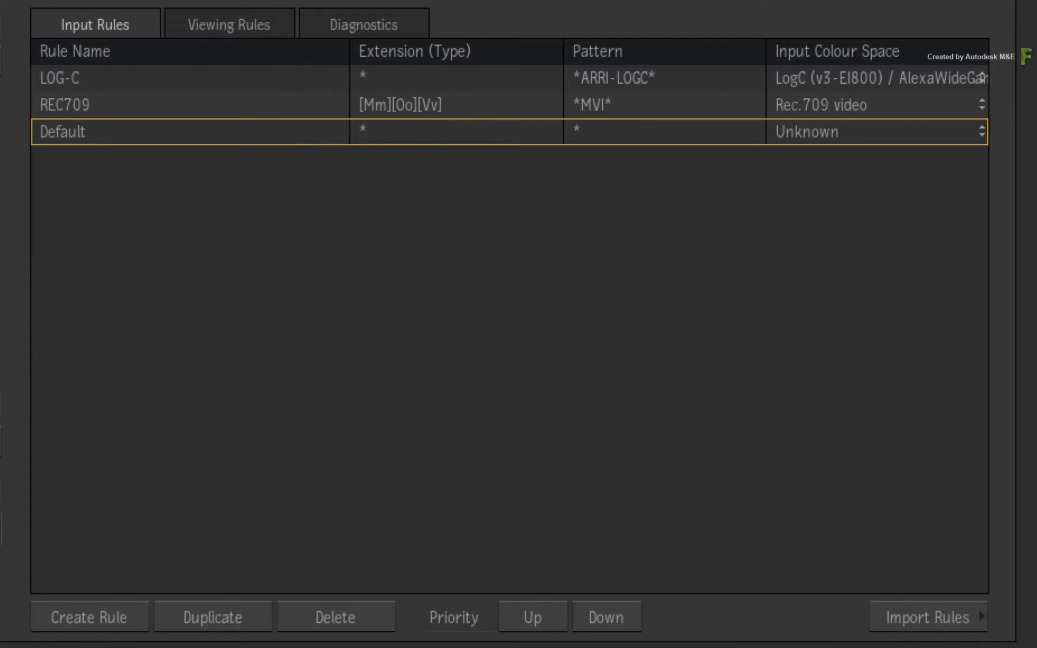
left_click(260, 24)
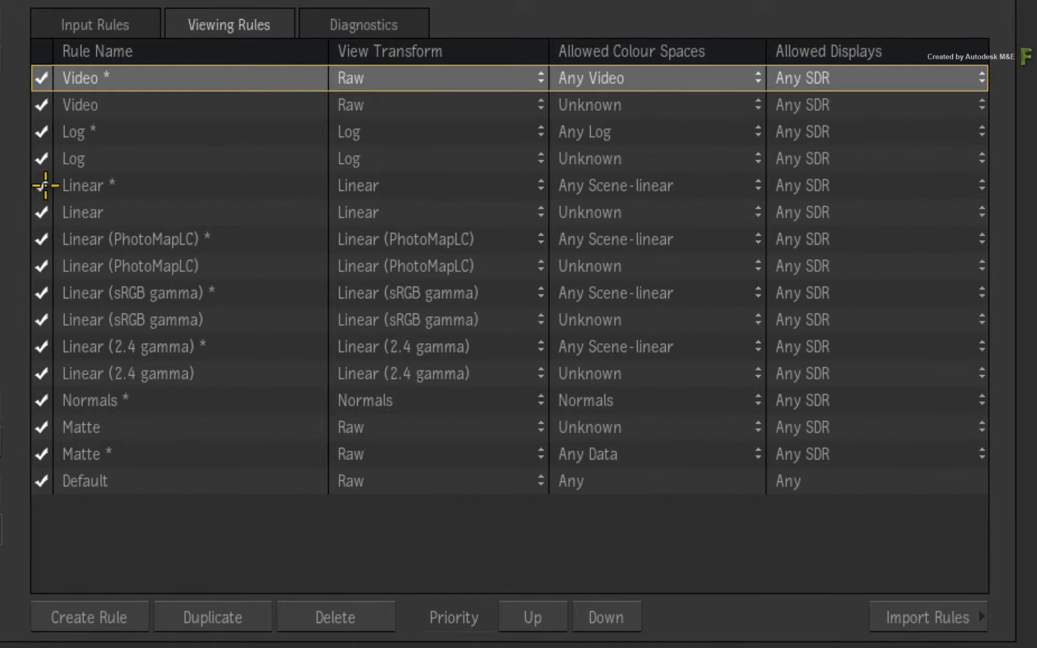
Disable the Linear * and Linear viewing rules temporarily and enable both again.
left_click(39, 186)
left_click(39, 186)
left_click(38, 214)
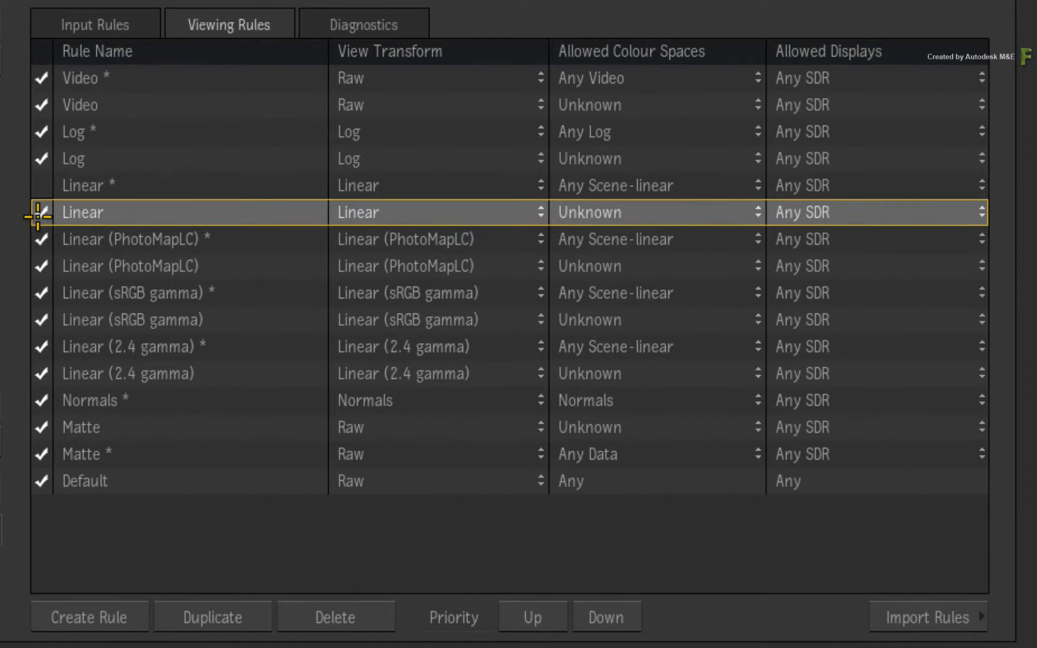
left_click(40, 212)
left_click(39, 186)
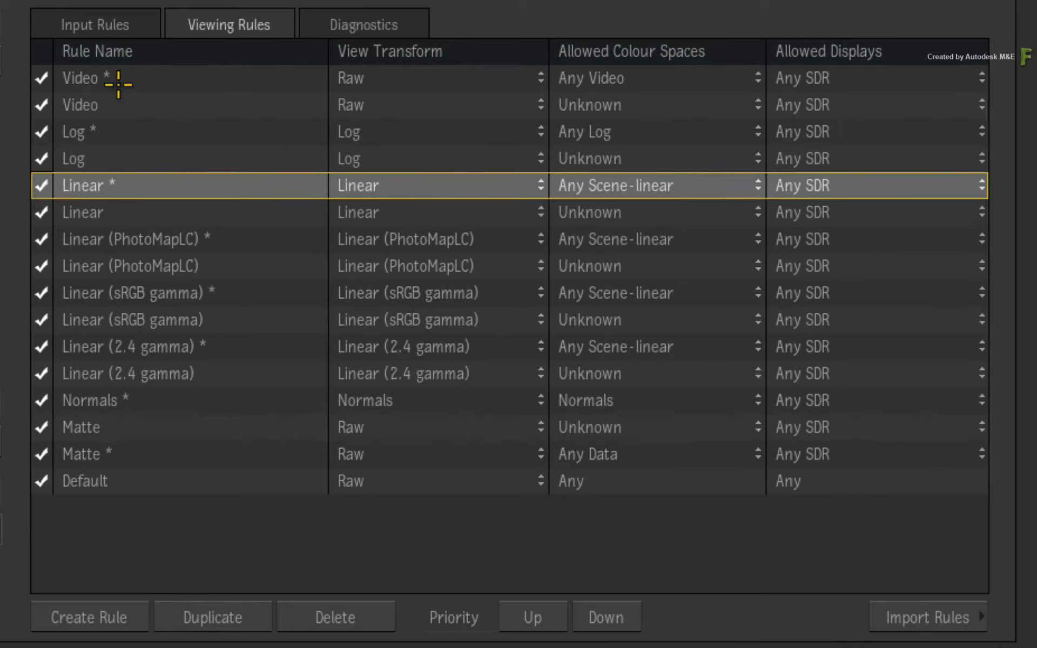
Examine the allowed colour spaces of the Video * rule and of each Linear viewing rule.
left_click(157, 81)
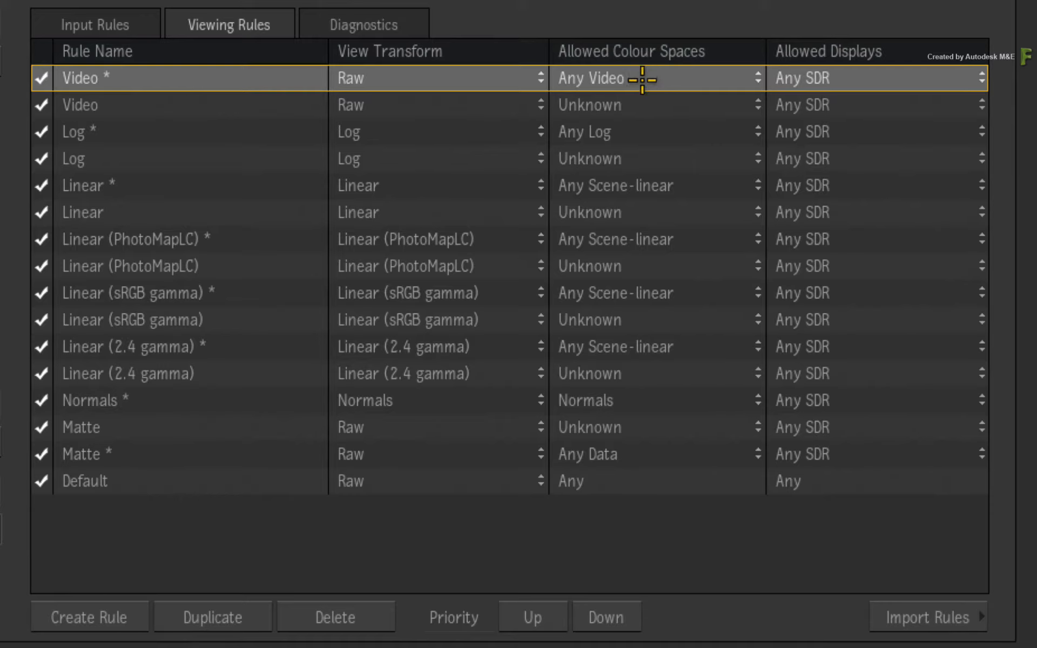
left_click(505, 179)
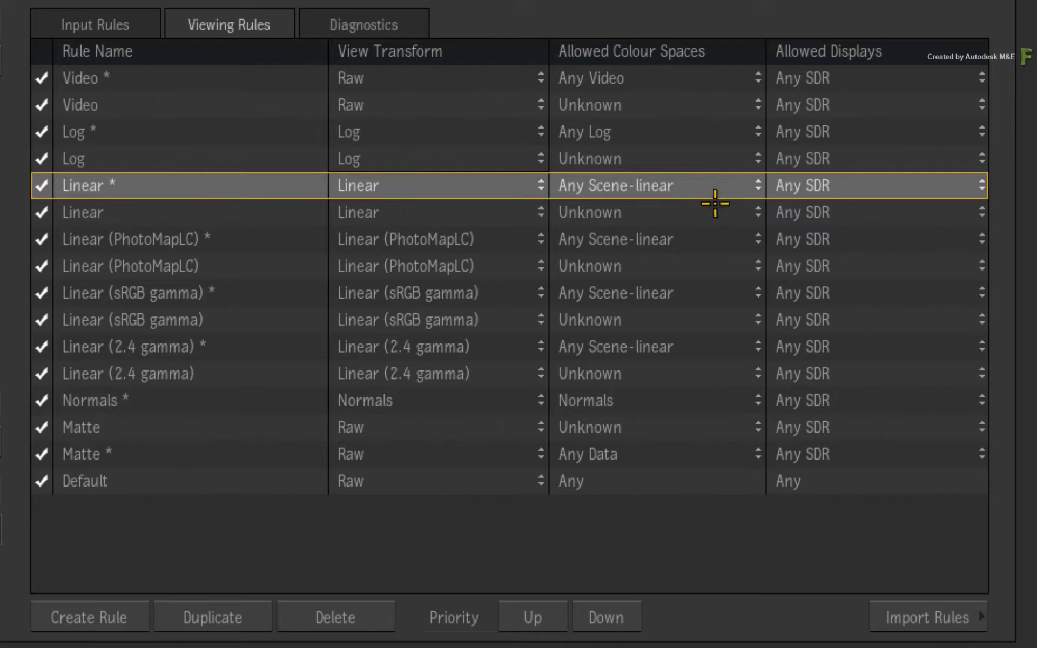
left_click(702, 212)
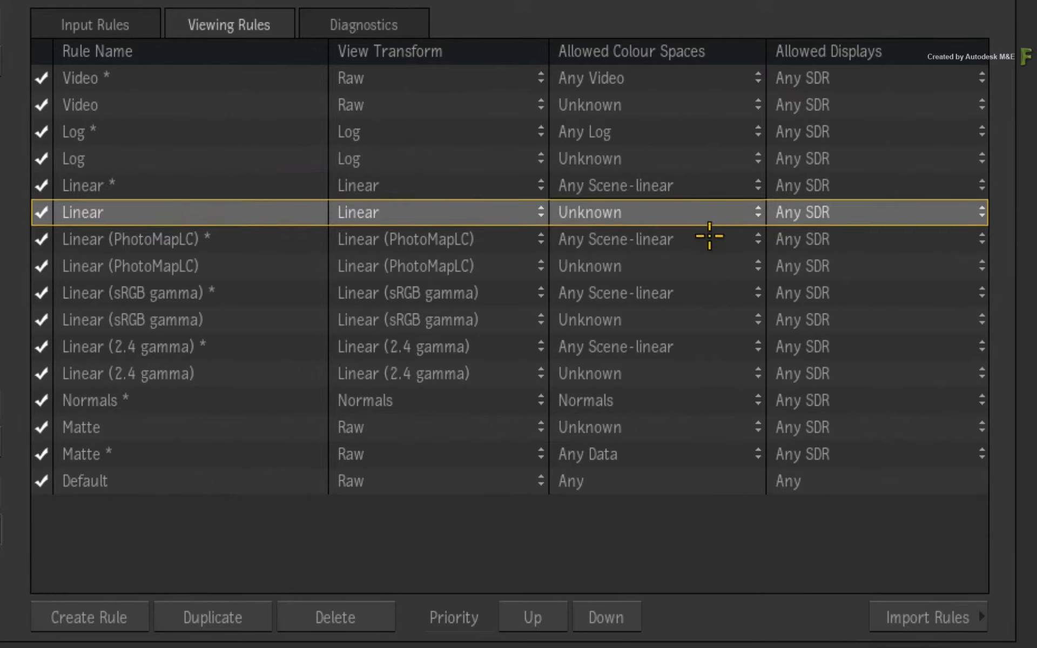
left_click(704, 242)
left_click(702, 272)
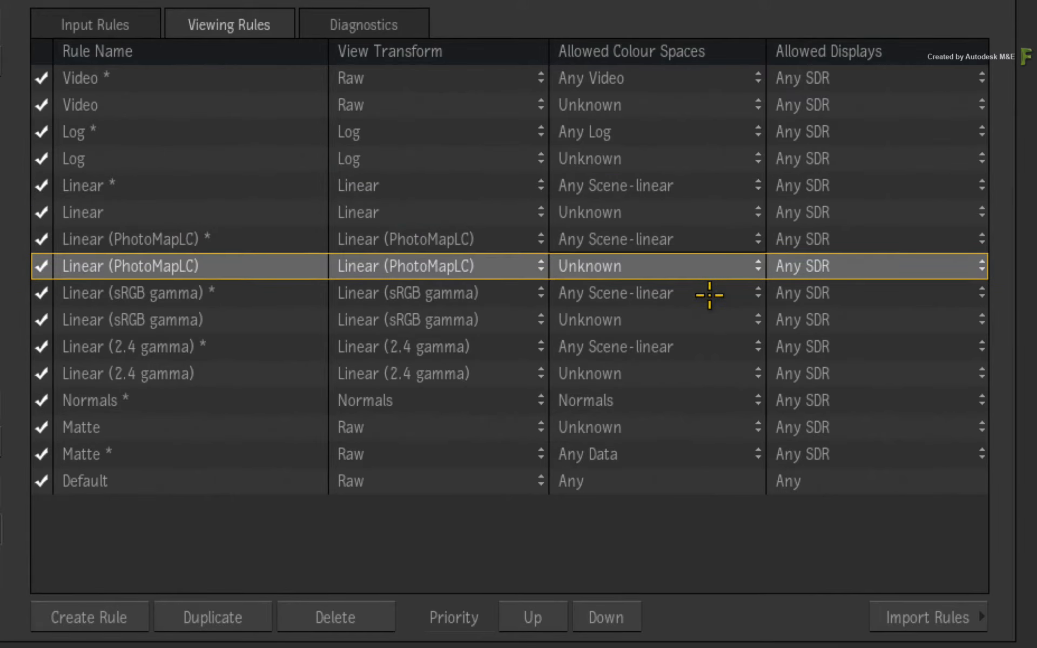
left_click(708, 296)
left_click(699, 320)
left_click(702, 345)
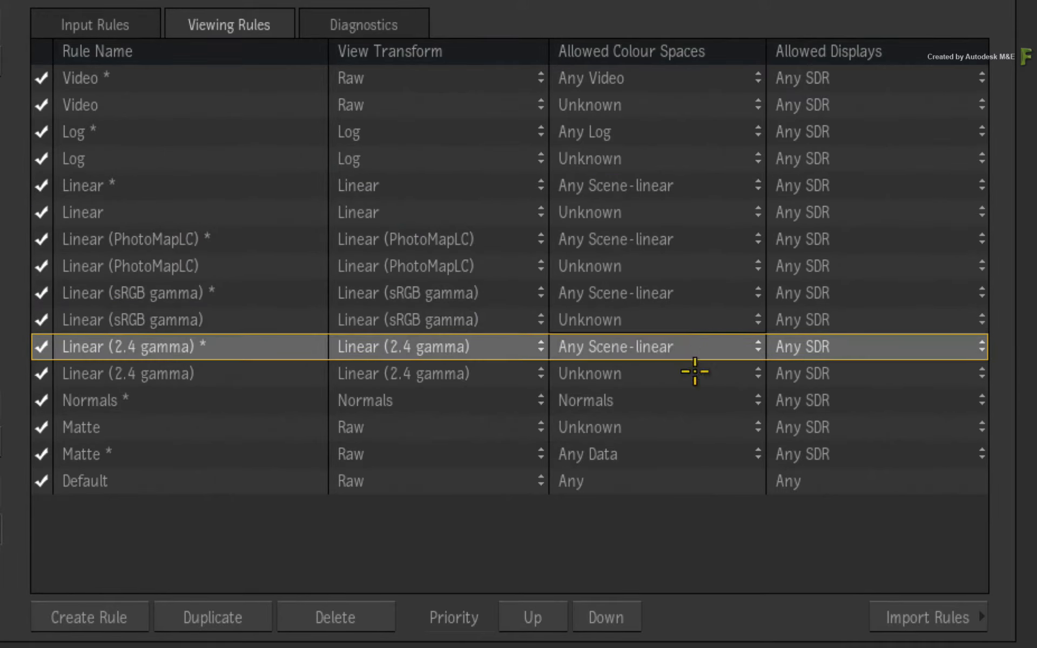
left_click(693, 375)
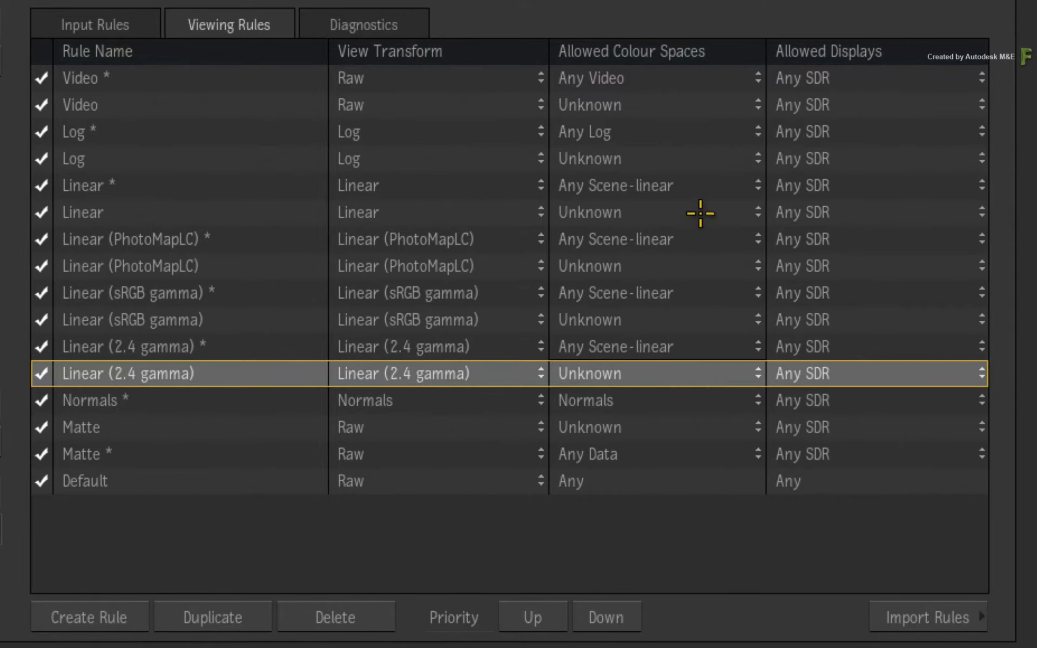
left_click(704, 186)
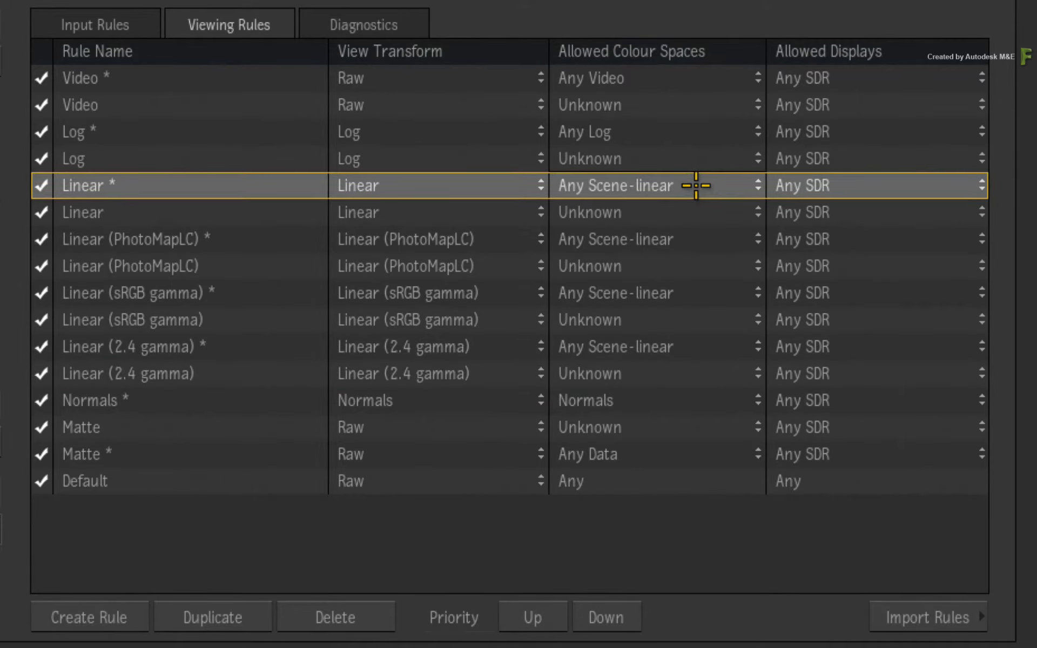
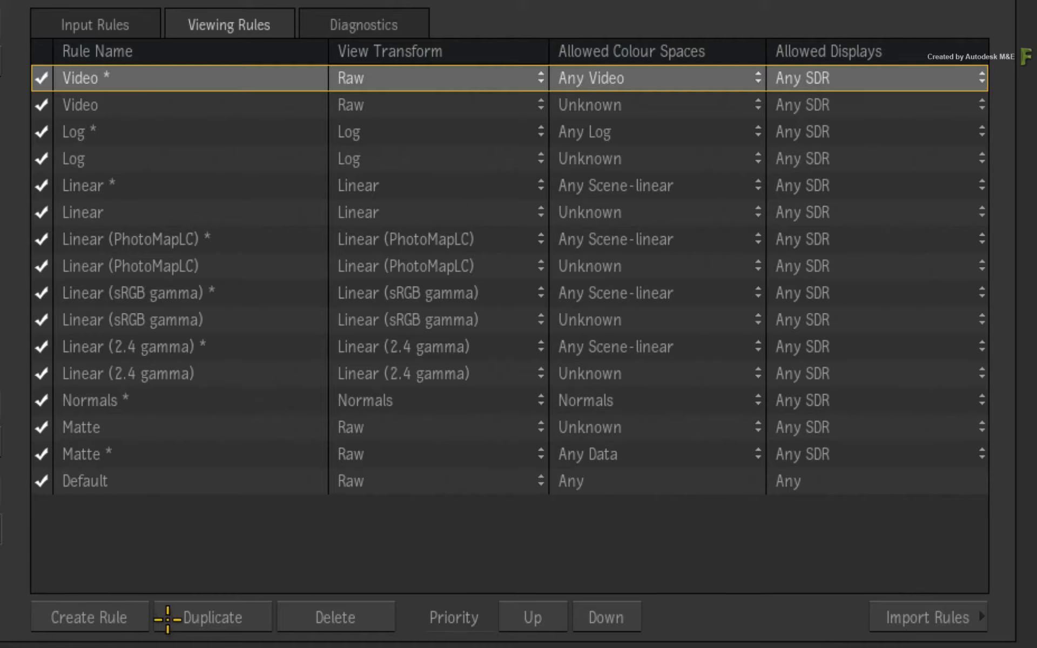
Create a new viewing rule and set its view transform to ARRI's Alexa rendering.
left_click(97, 617)
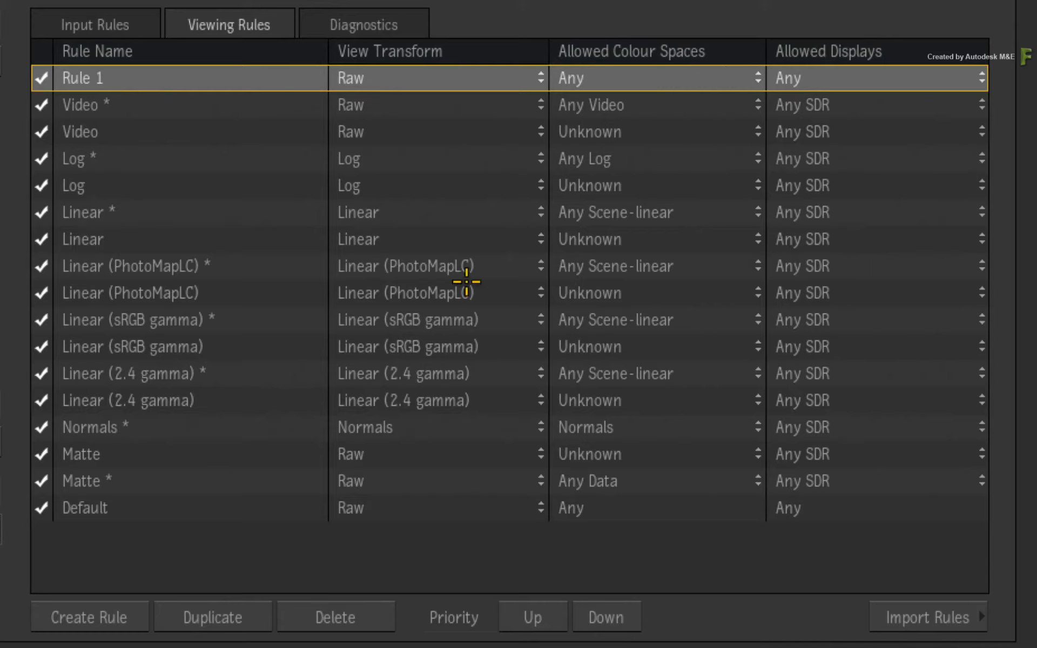
left_click(232, 518)
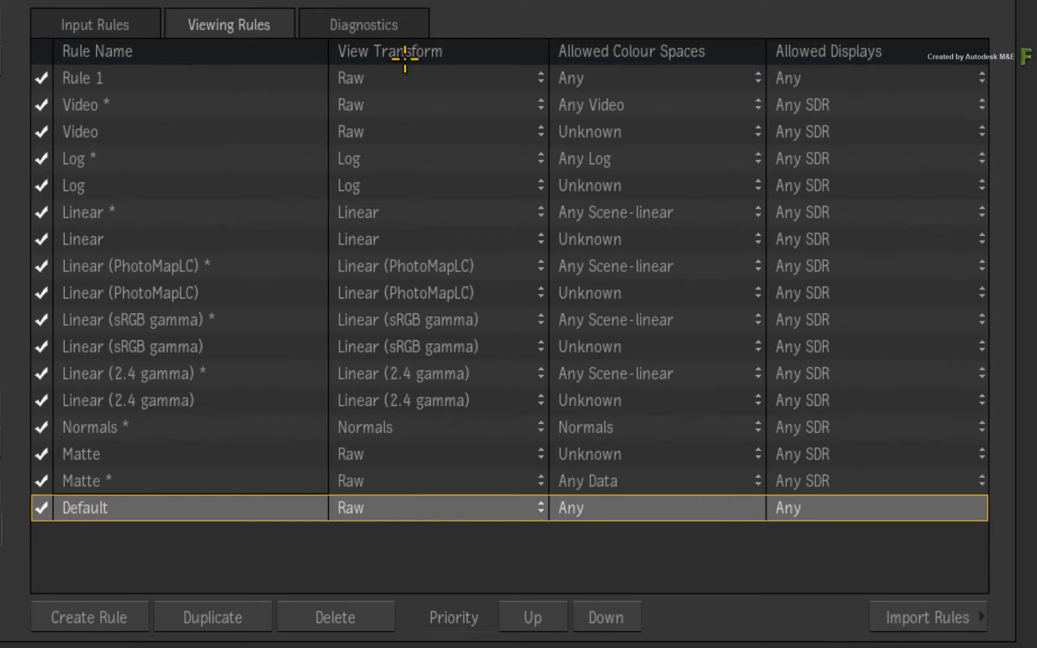
left_click(268, 77)
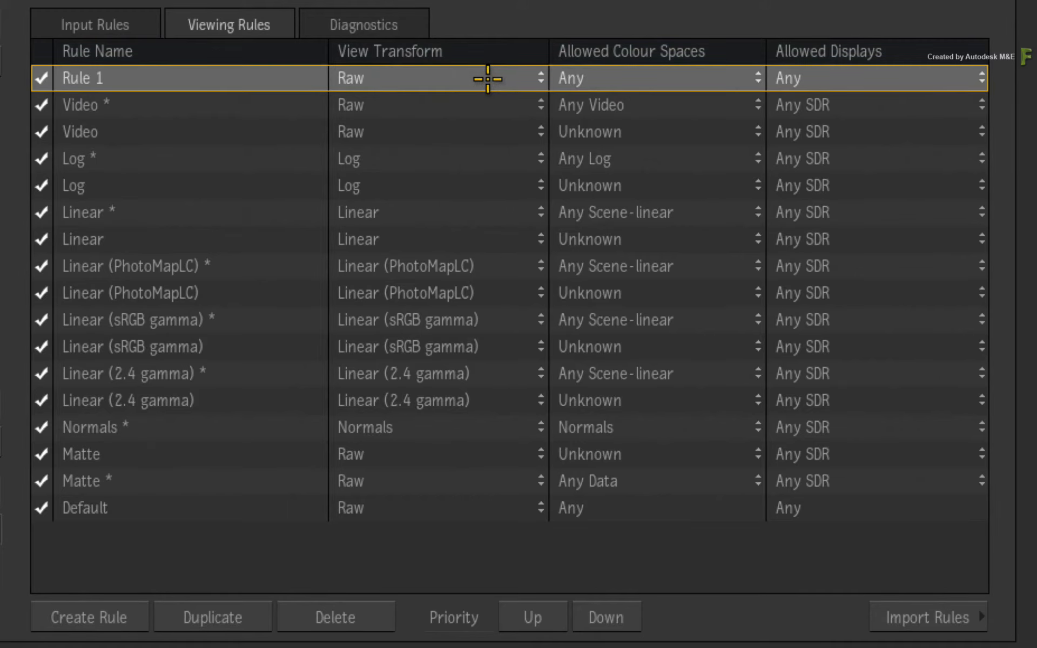
left_click(540, 79)
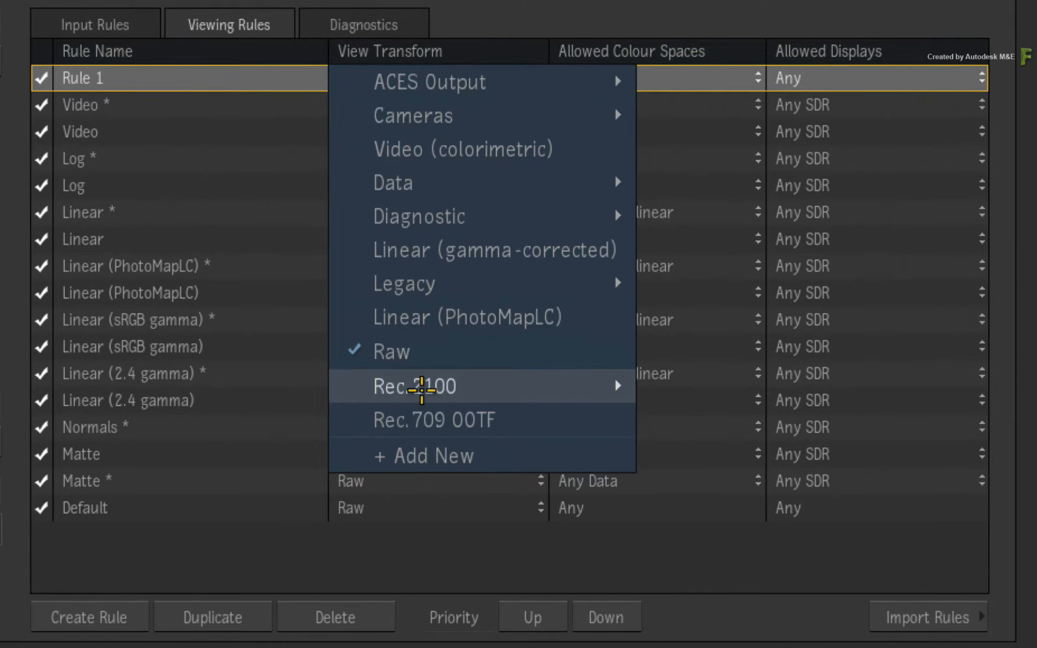
mouse_move(412, 384)
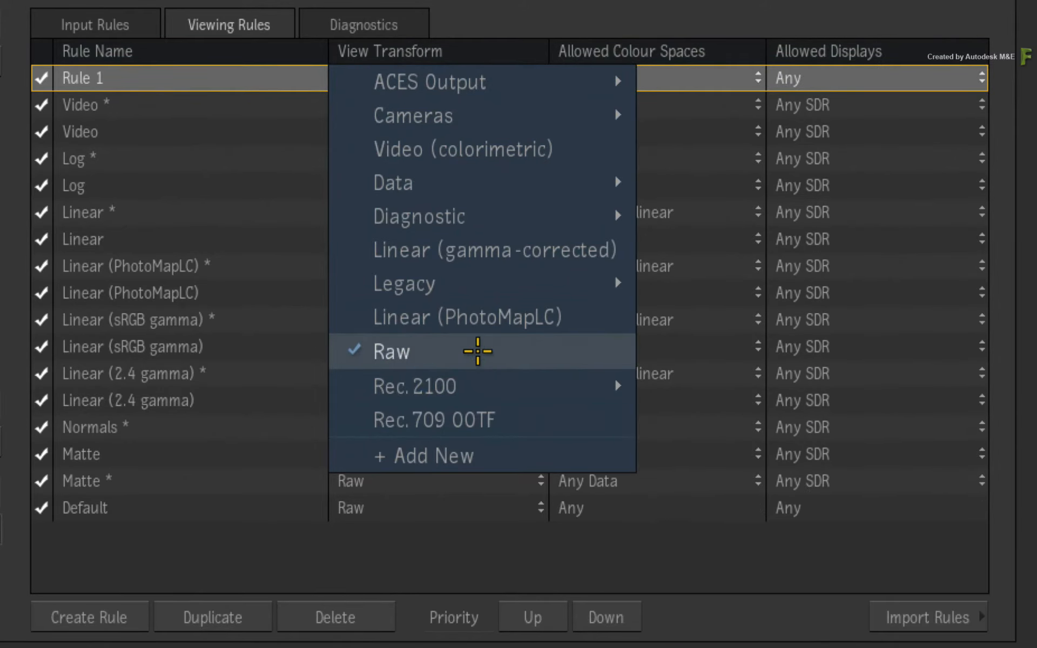
mouse_move(560, 109)
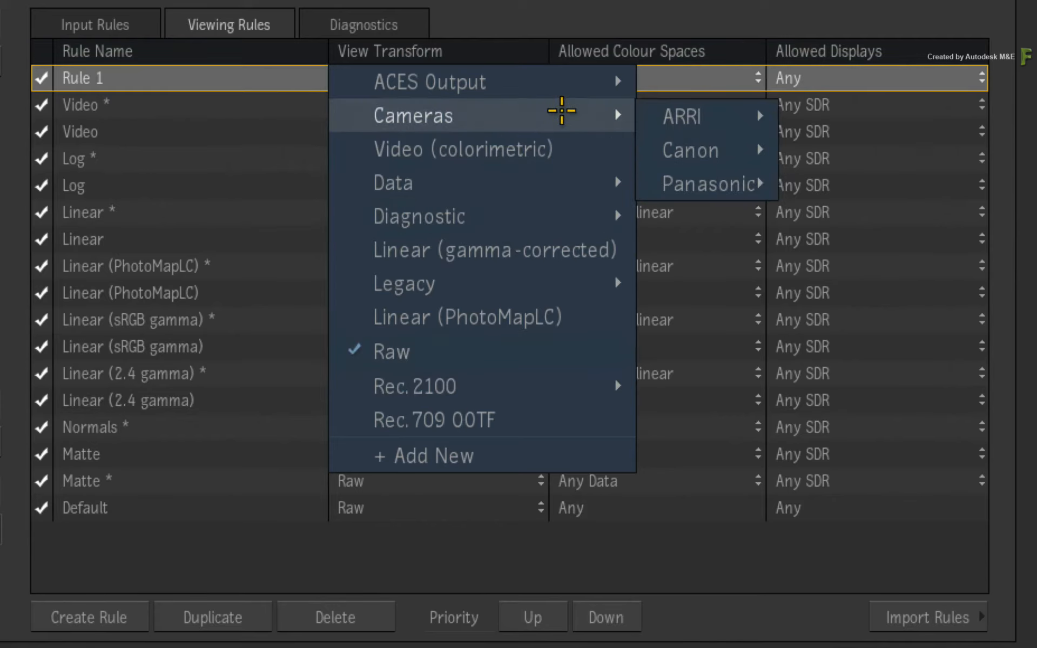
mouse_move(697, 116)
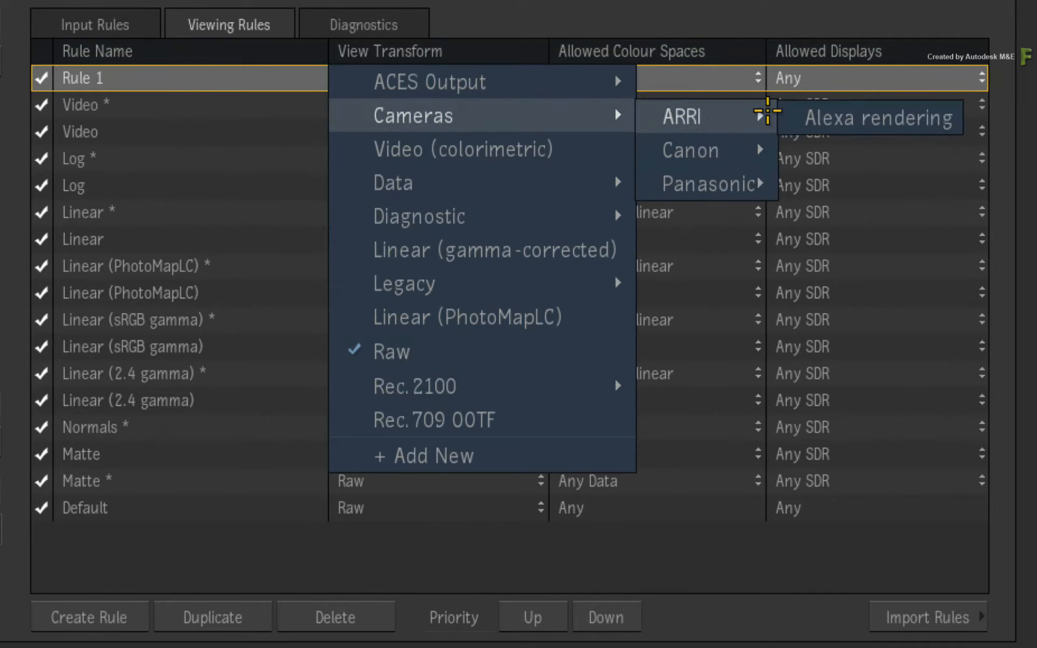
left_click(827, 117)
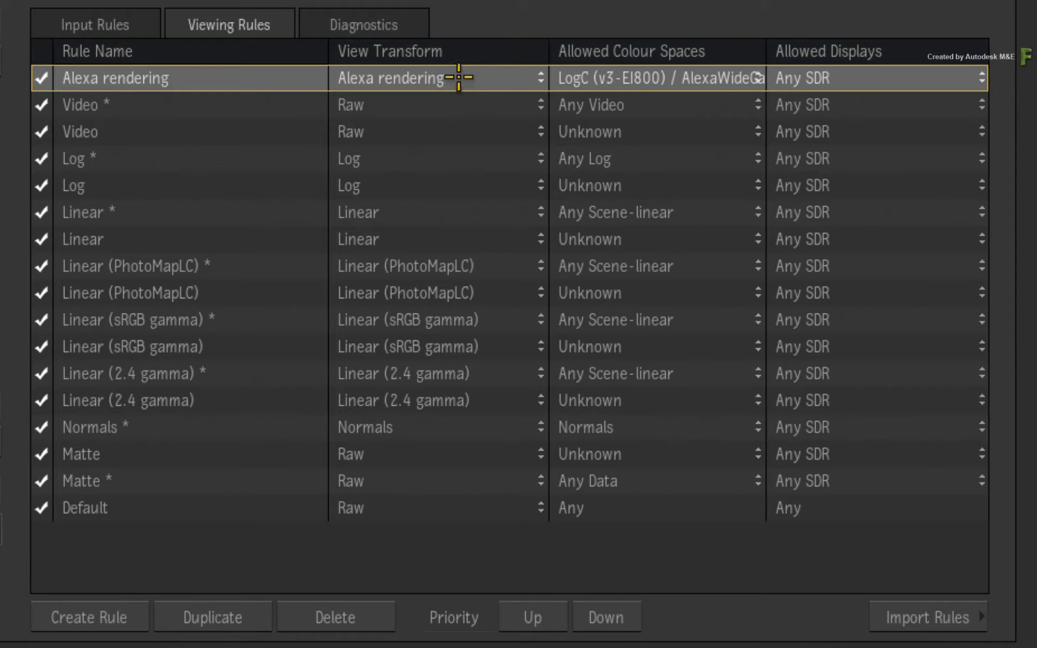
Rename the new Alexa rendering viewing rule as ARRI-LOGC.
double_click(165, 77)
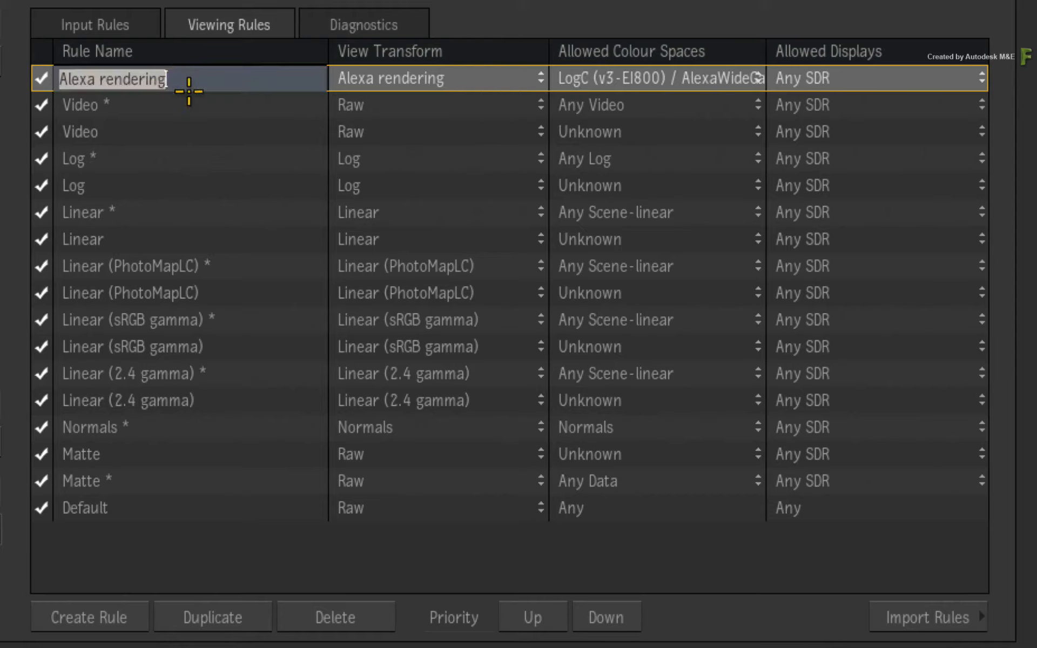
key("Right")
key("BackSpace")
key("BackSpace")
key("BackSpace")
key("BackSpace")
key("BackSpace")
key("BackSpace")
key("BackSpace")
key("BackSpace")
key("BackSpace")
key("BackSpace")
key("BackSpace")
key("BackSpace")
key("BackSpace")
key("BackSpace")
key("BackSpace")
type("ARRI-LOGC")
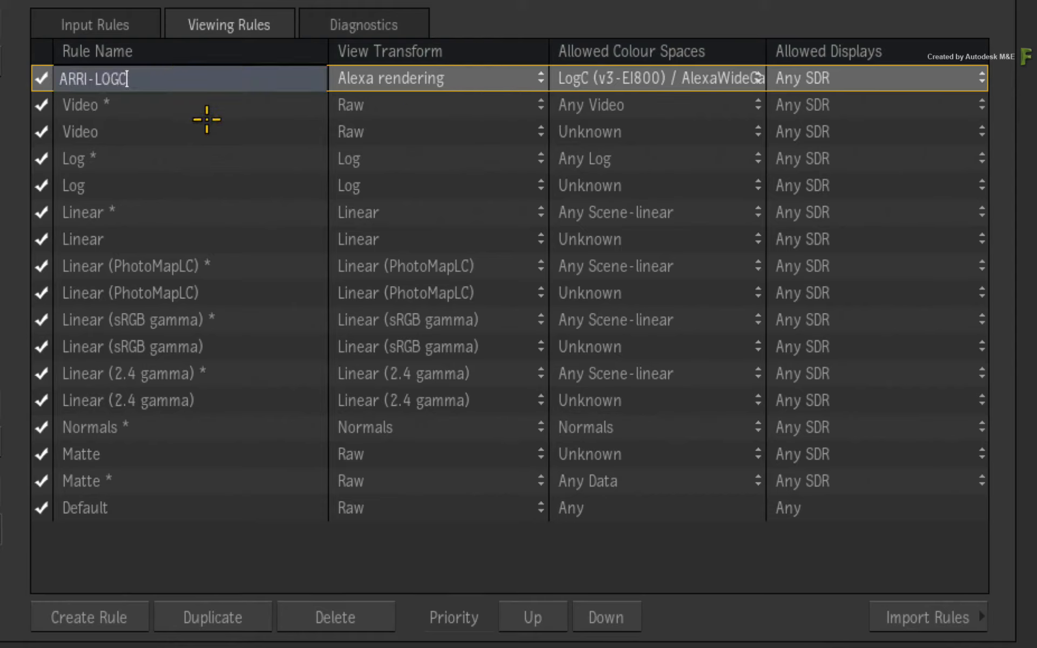
Confirm the ARRI-LOGC name and set the rule's allowed colour space to ARRI's LogC (v3-EI800) / AlexaWideGamut.
key("Return")
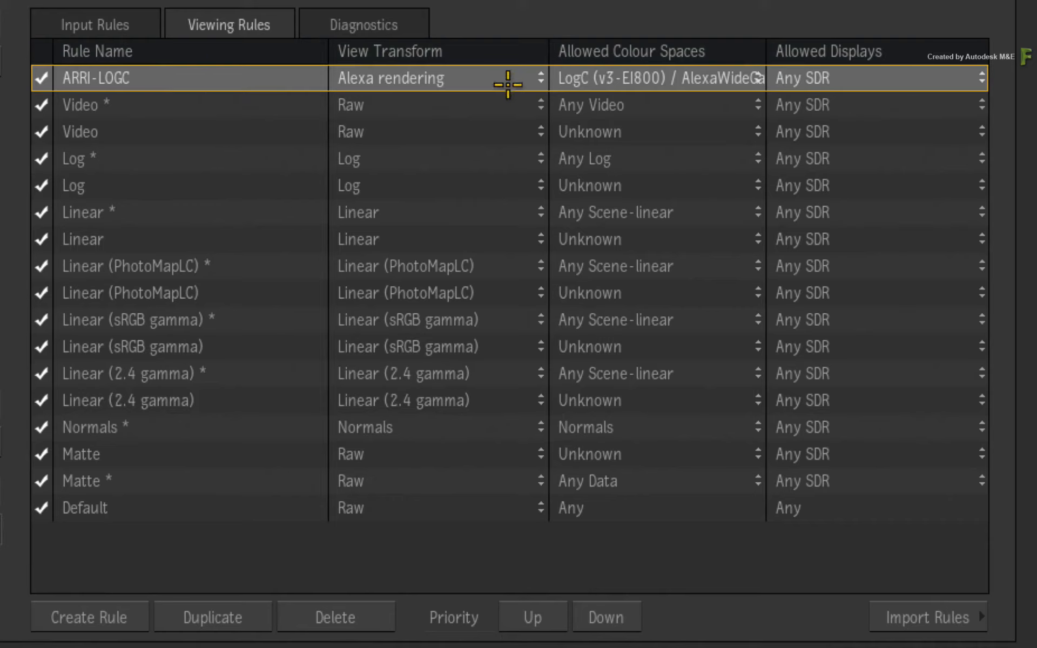
left_click(755, 77)
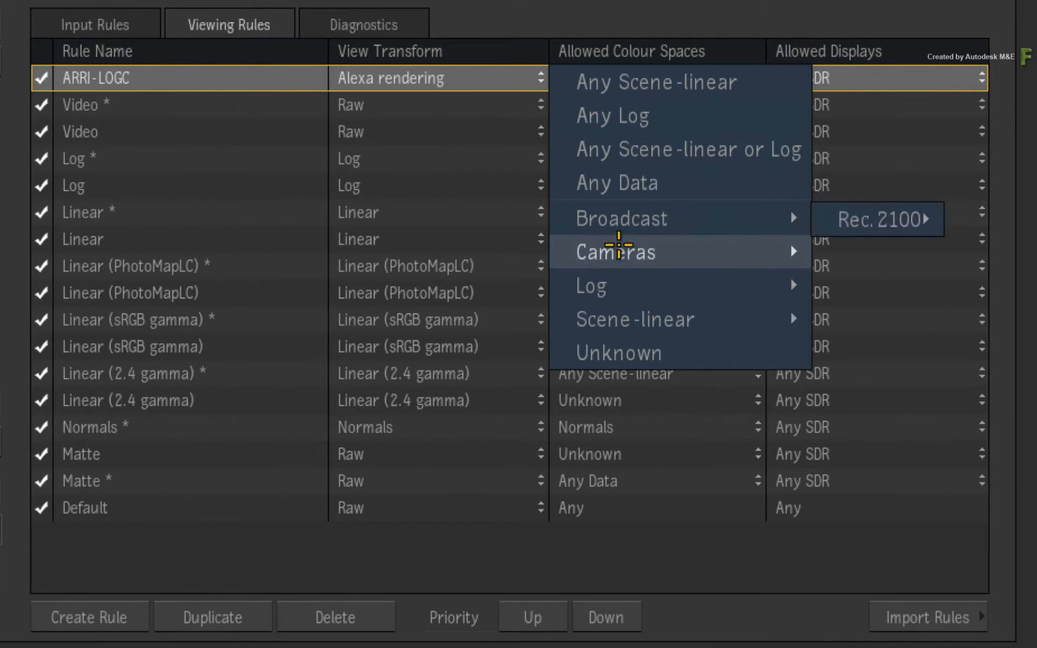
mouse_move(624, 243)
mouse_move(832, 246)
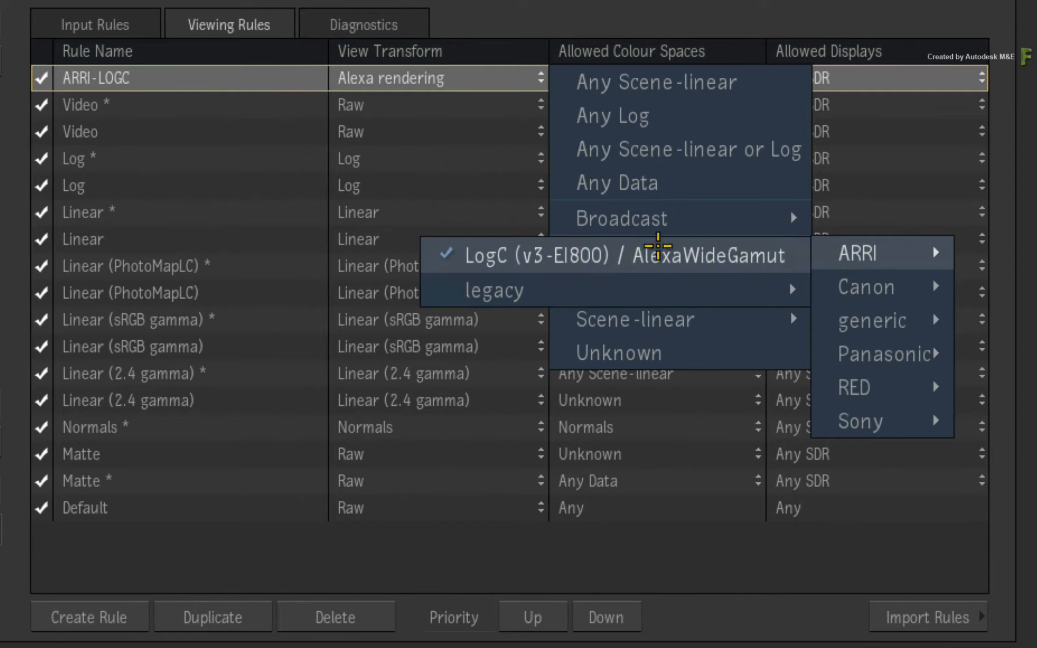
left_click(649, 255)
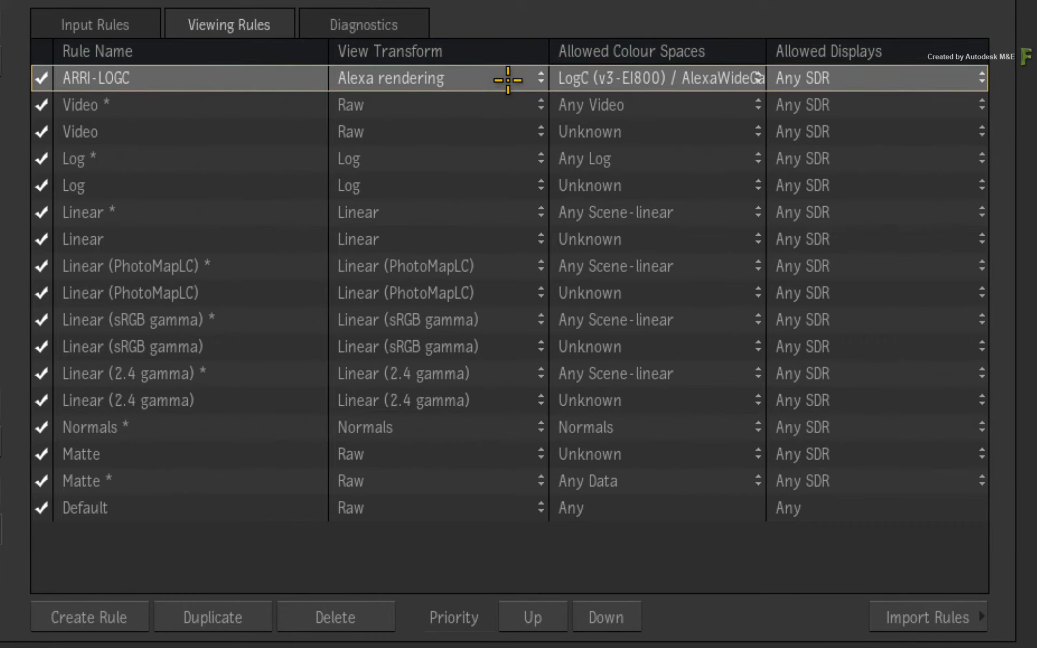
Examine the settings for adding a new viewing transform to the ARRI-LOGC rule without adding one.
left_click(538, 78)
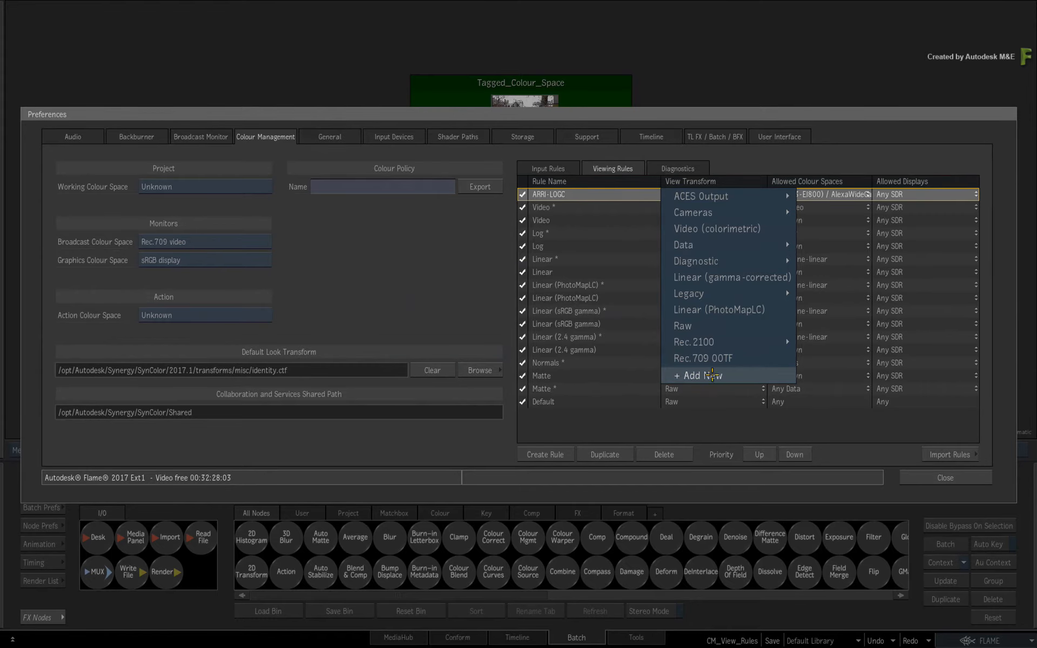
left_click(712, 375)
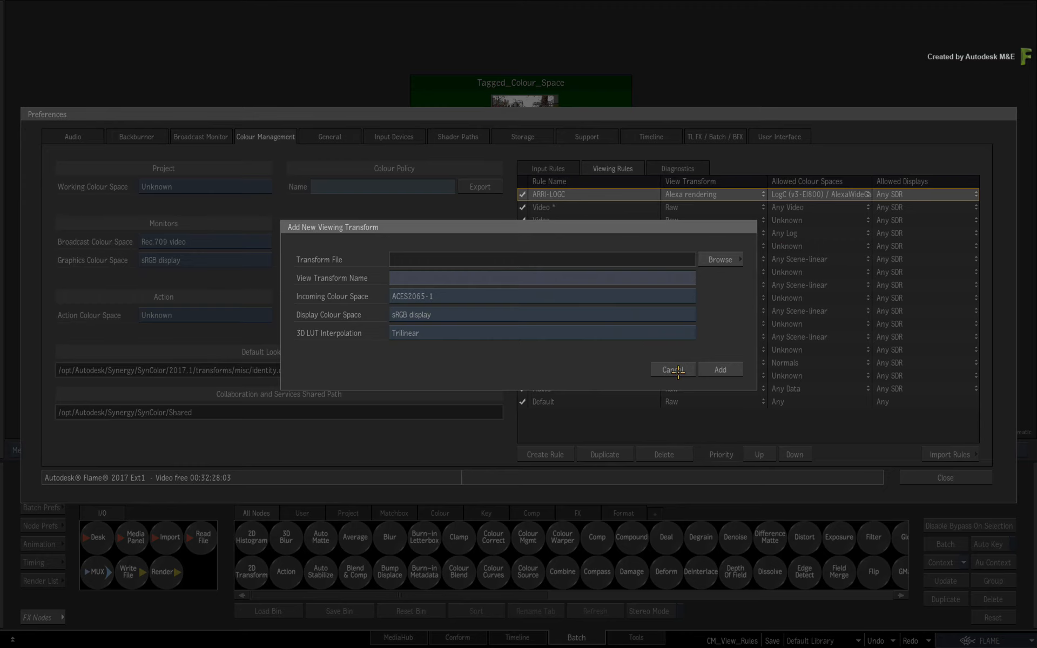
left_click(675, 370)
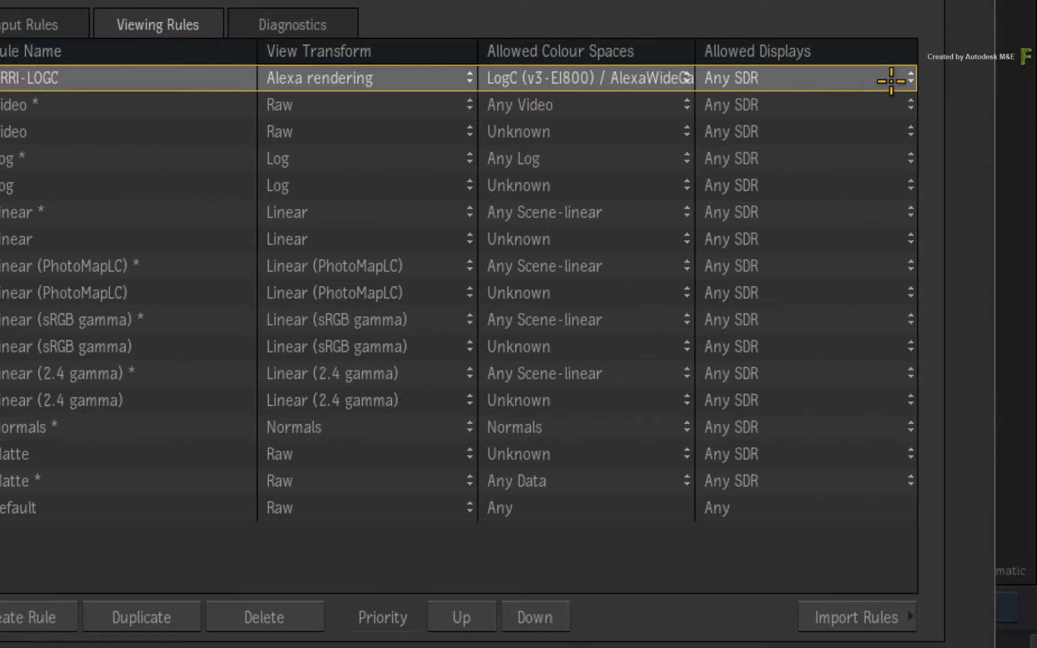
Set the allowed displays of the ARRI-LOGC rule to Any SDR.
left_click(894, 78)
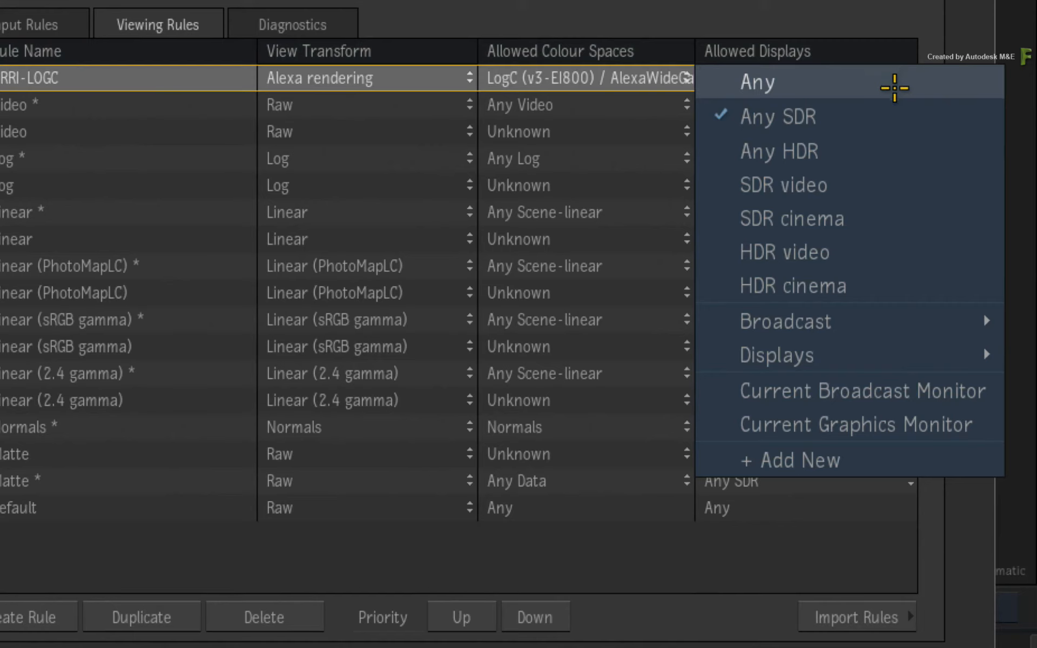
mouse_move(816, 351)
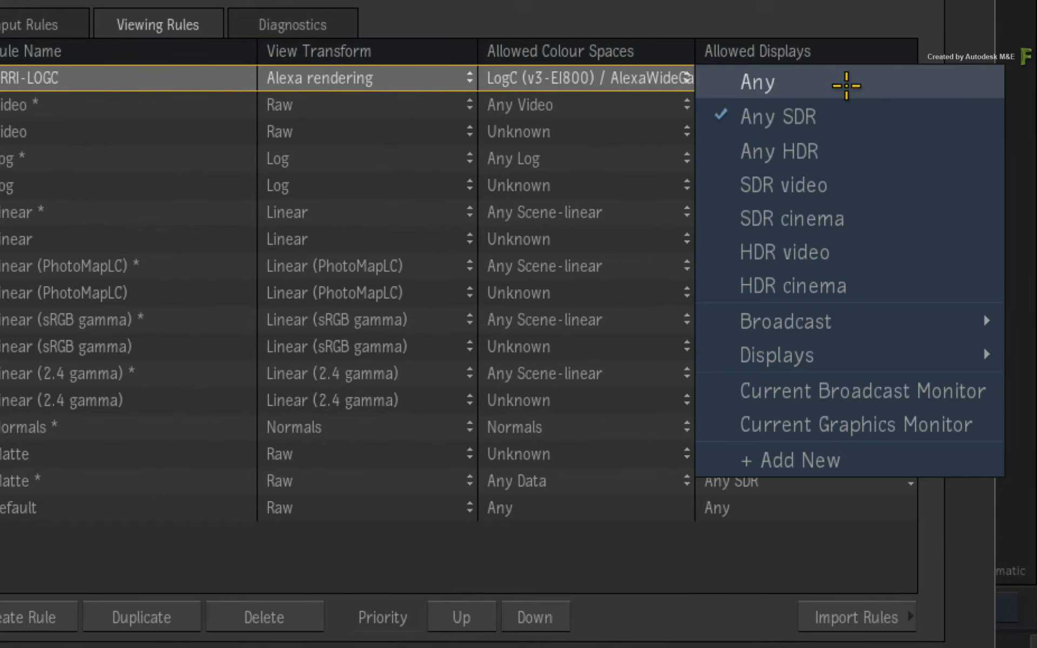
left_click(839, 113)
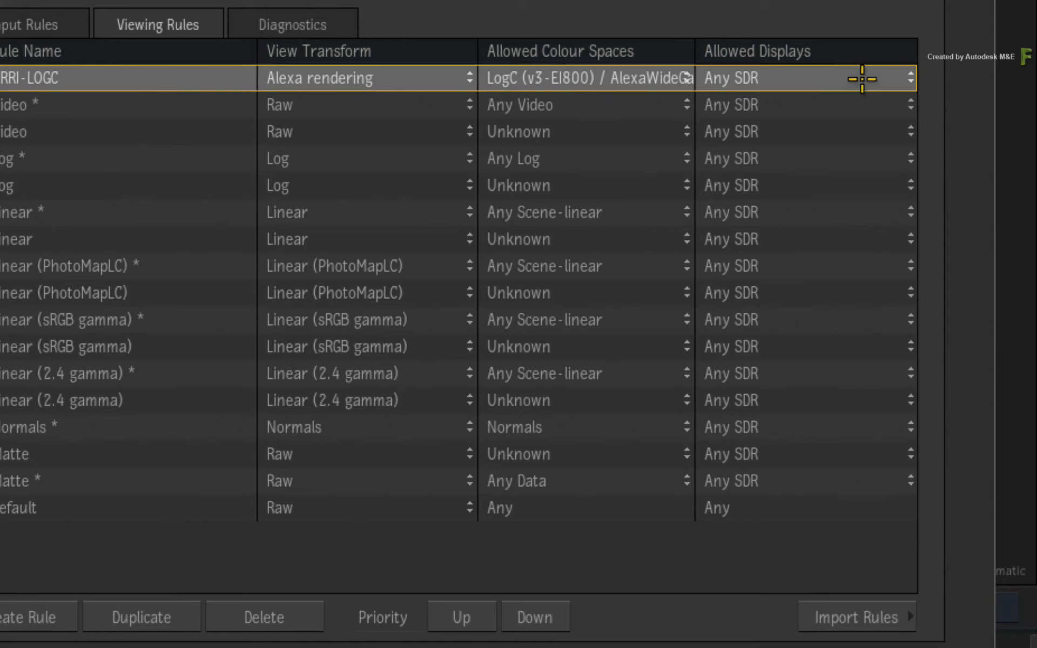
Examine the ARRI-LOGC rule's broadcast and other display choices and the settings for a new display colour space.
left_click(900, 78)
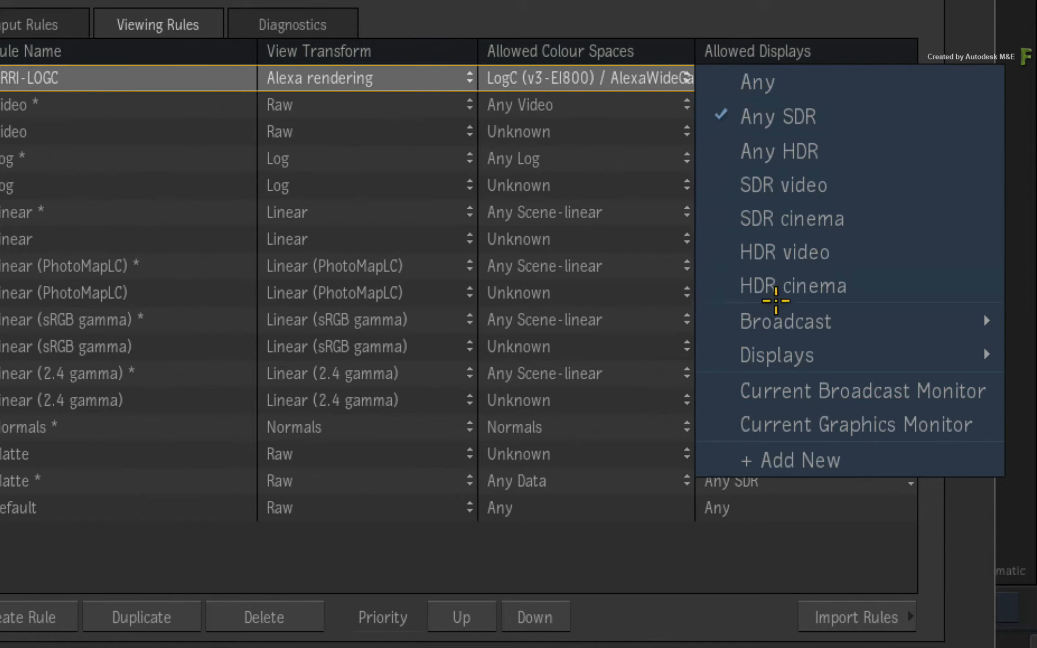
mouse_move(777, 320)
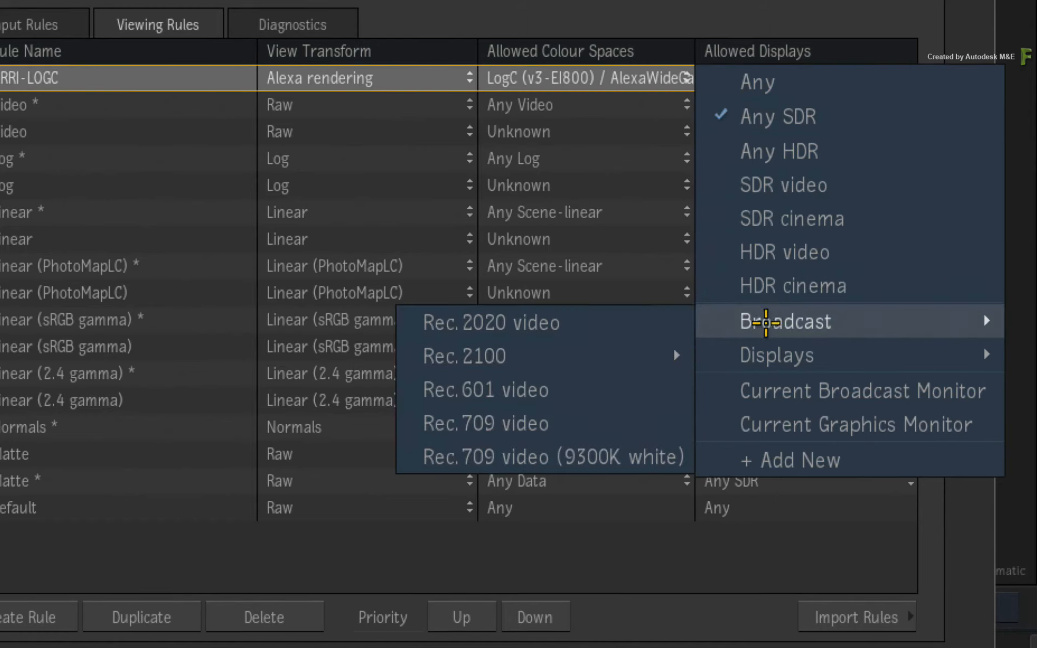
mouse_move(767, 352)
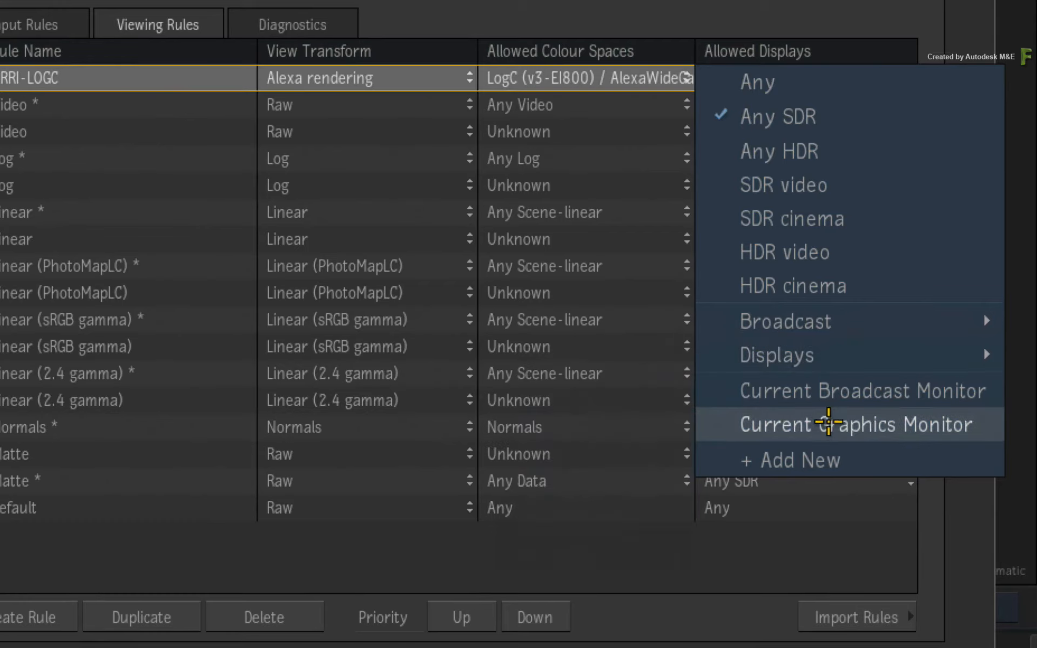
left_click(882, 460)
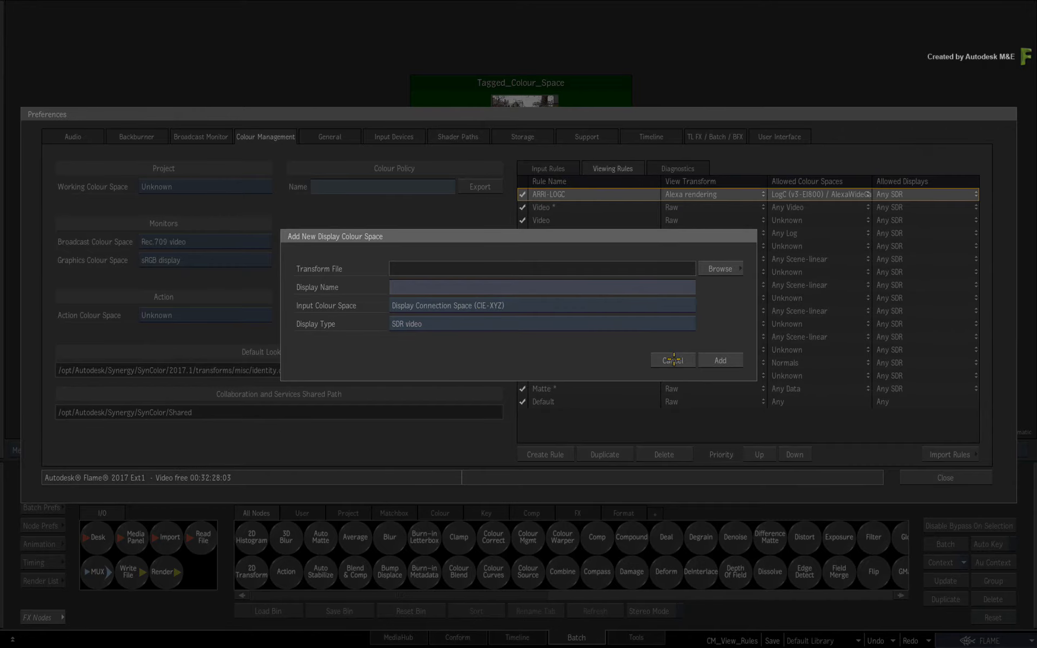
left_click(672, 361)
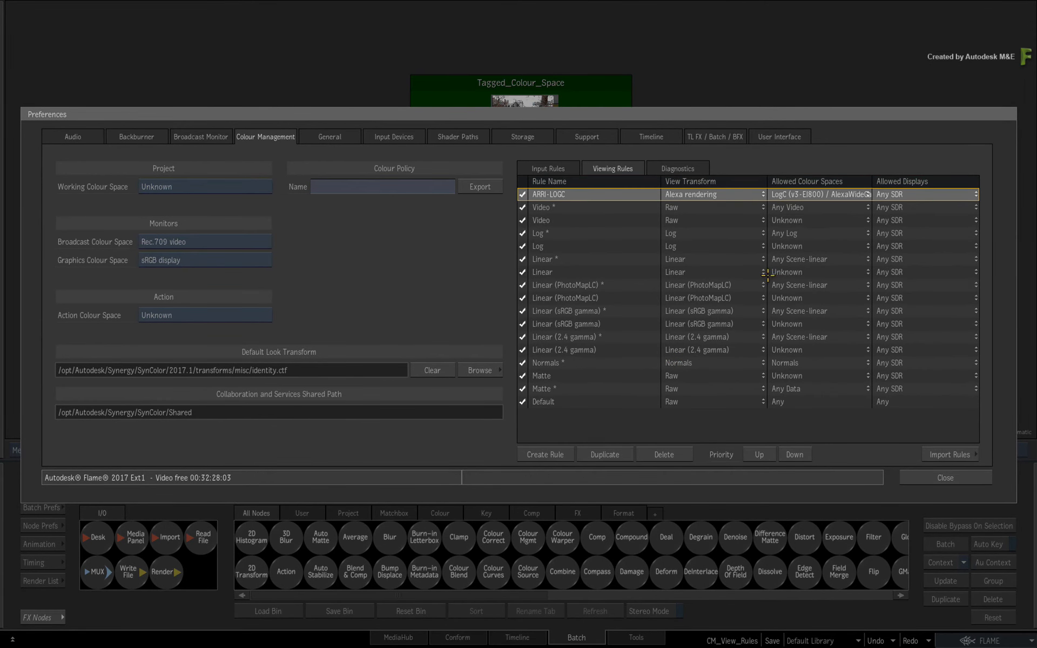
Close the preferences, view the result of the P001C052_140612_R33F clip and apply the ARRI-LOGC viewing rule to it.
left_click(921, 478)
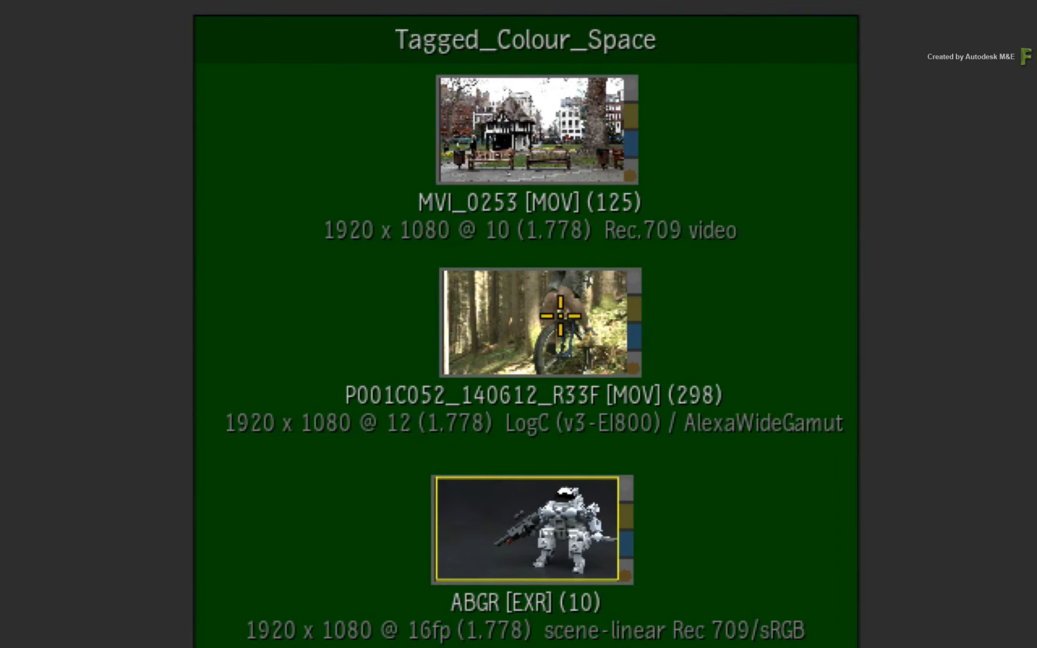
left_click(525, 177)
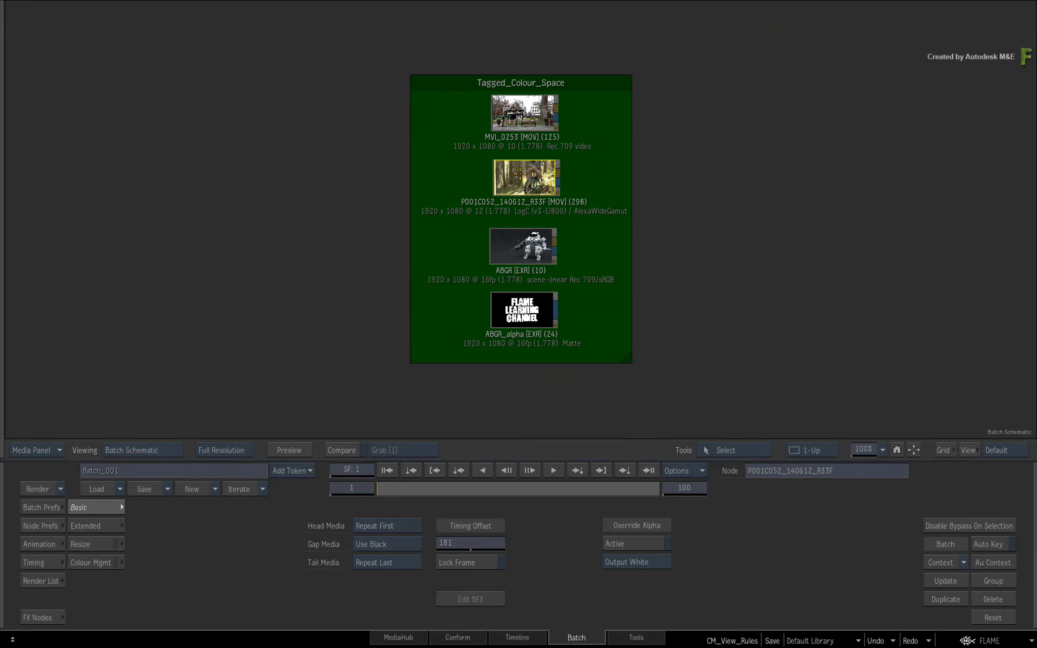
key("F4")
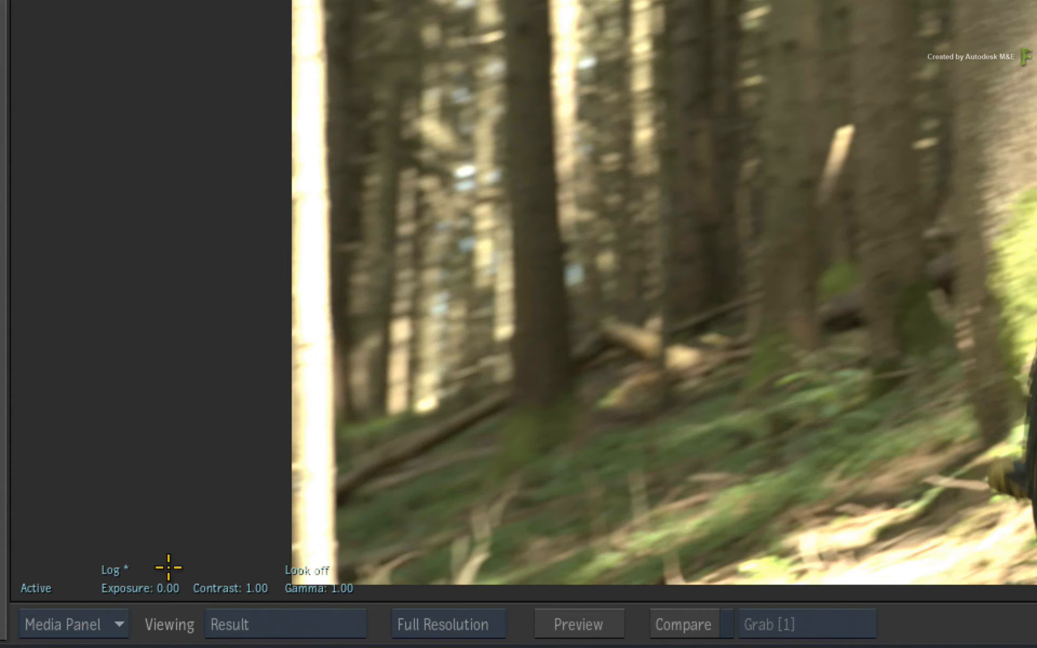
mouse_move(116, 568)
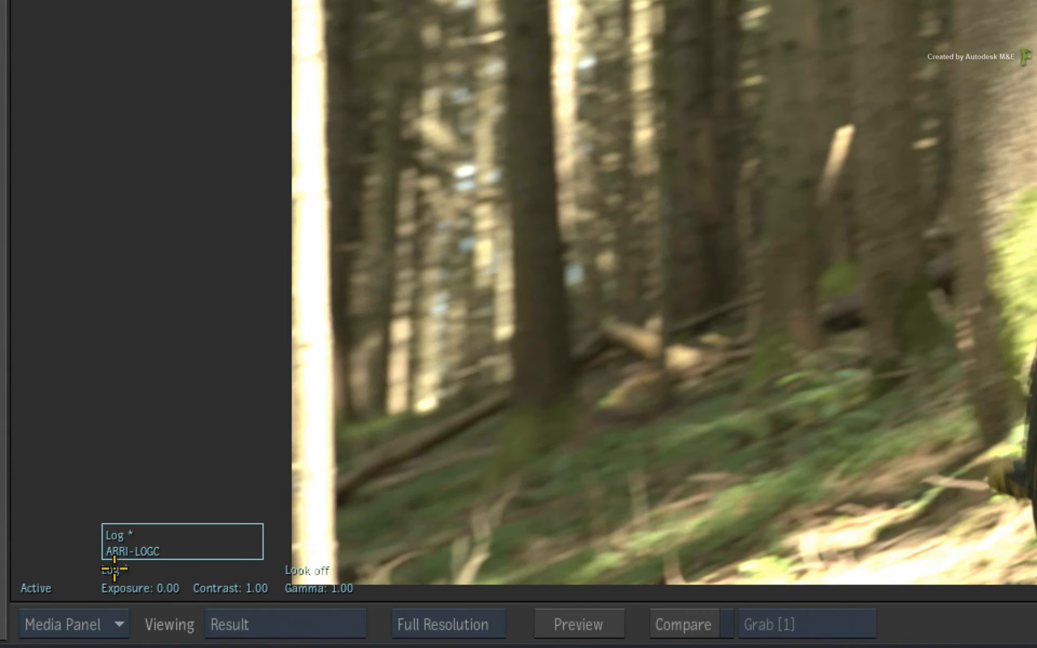
left_click(138, 549)
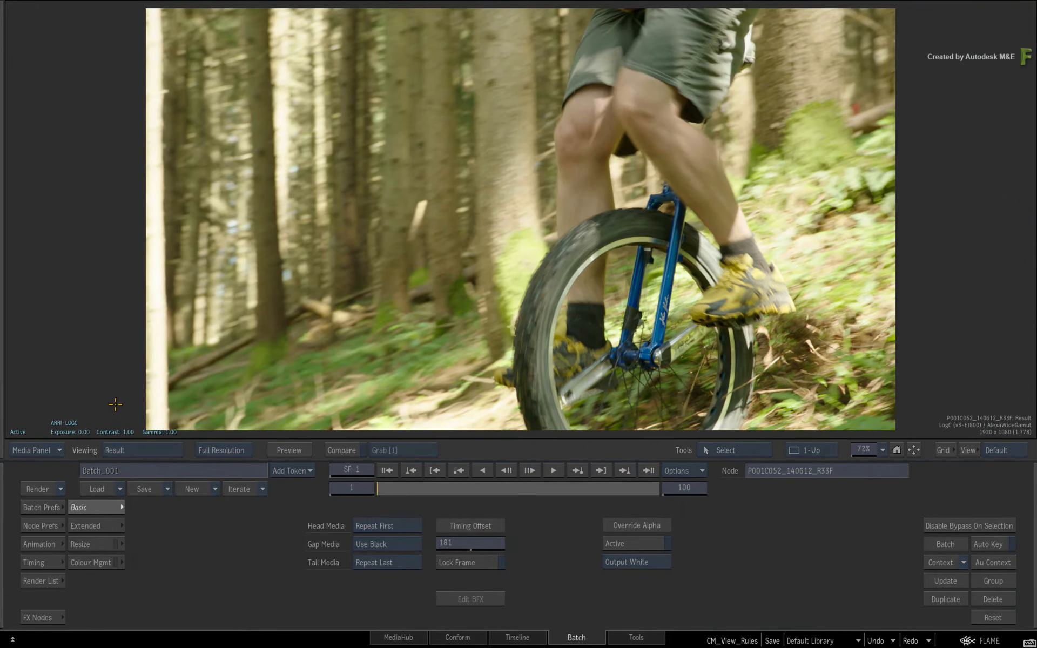
In the diagnostics presets, set exposure to 0.06, 0.49 and 0.11 for presets 2 to 4, and contrast to 1.03 and 0.82 for presets 3 and 4.
key("ctrl+shift+p")
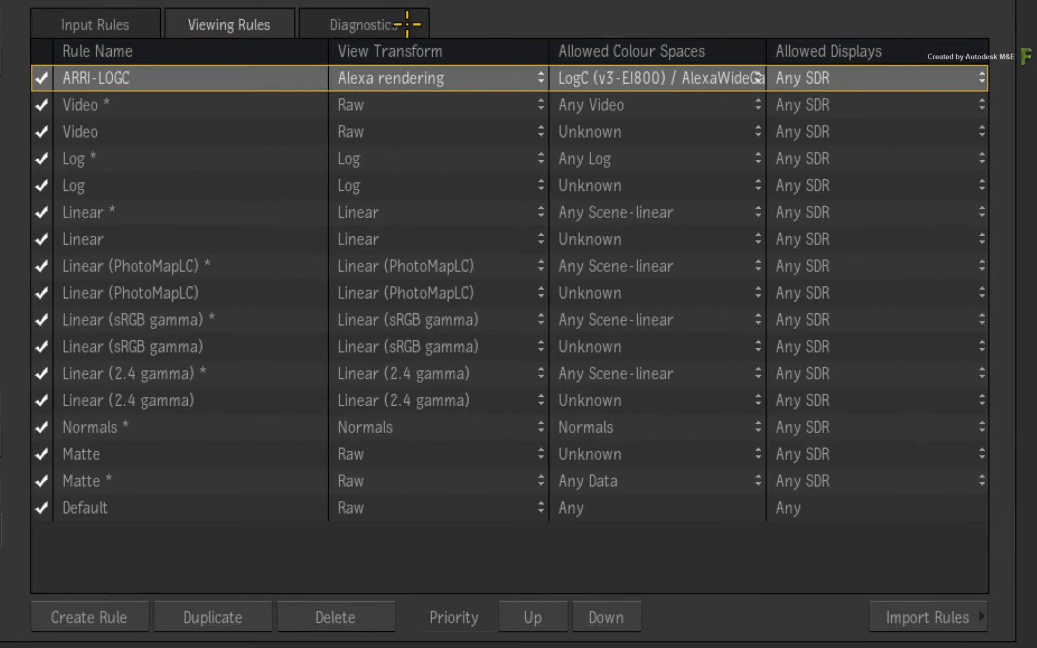
left_click(704, 168)
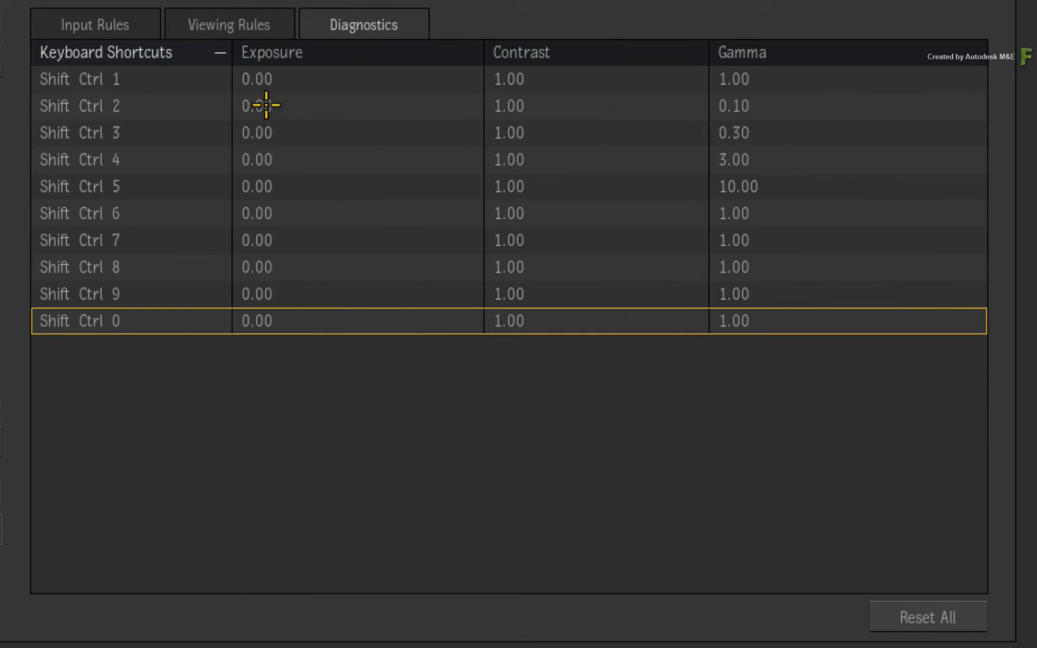
left_click_drag(264, 103, 633, 122)
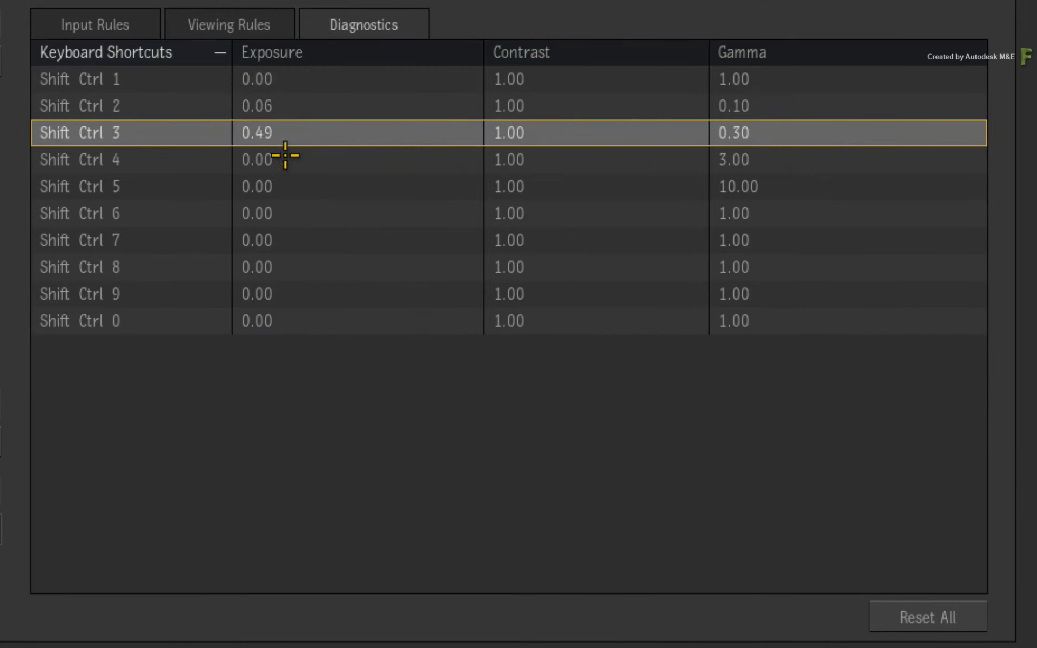
left_click_drag(282, 157, 431, 158)
left_click_drag(520, 132, 588, 132)
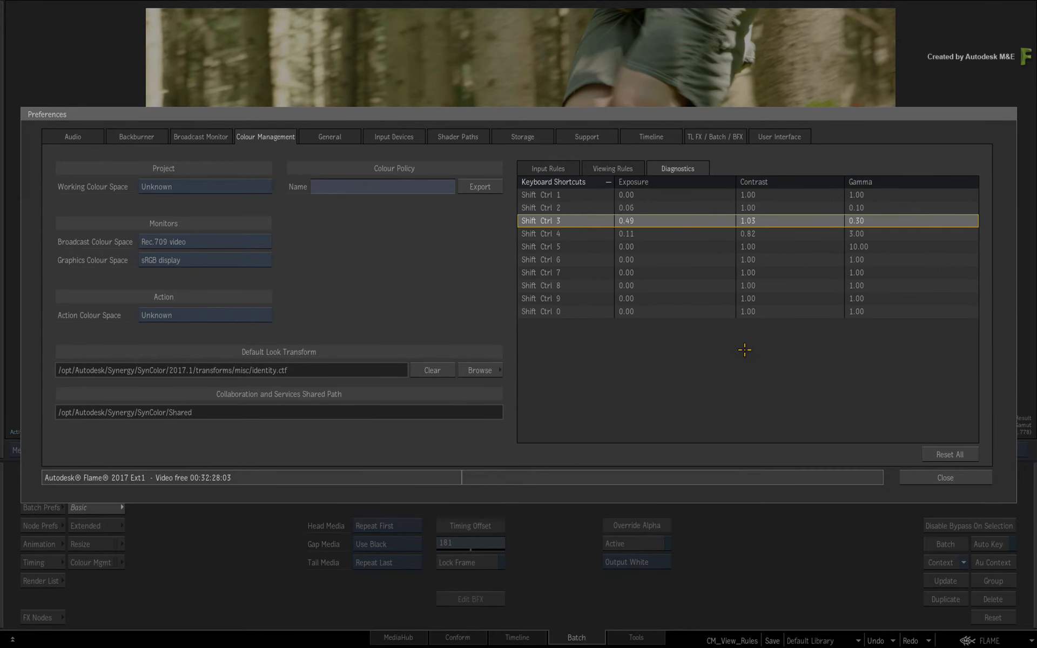
left_click(956, 481)
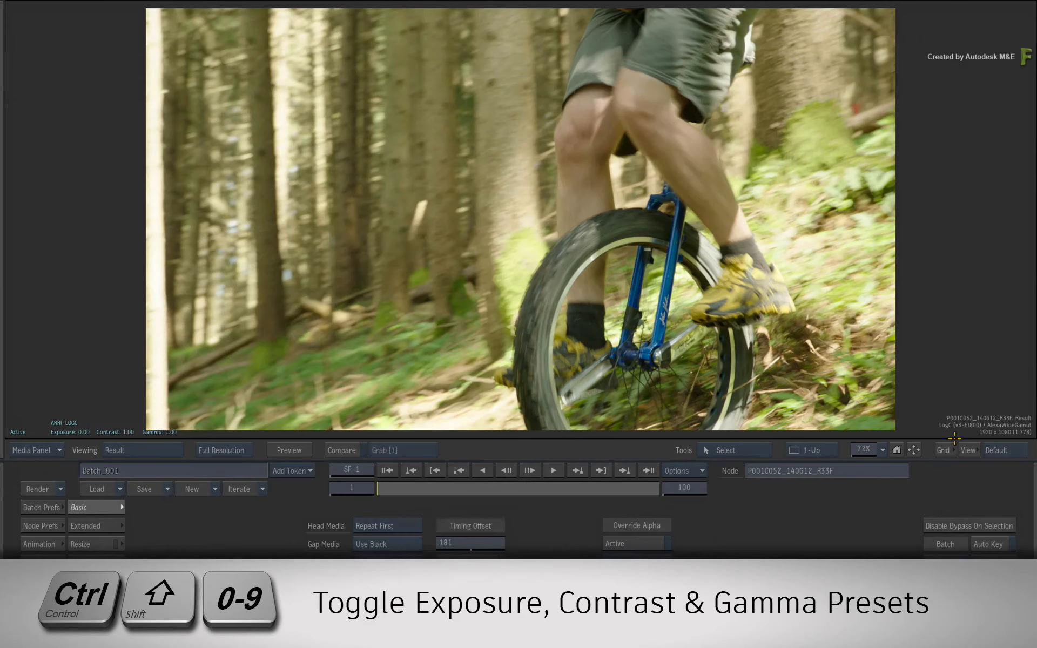
Cycle the viewed clip through exposure, contrast and gamma presets 1 to 5 and finish on the neutral preset 0.
key("ctrl+shift+1")
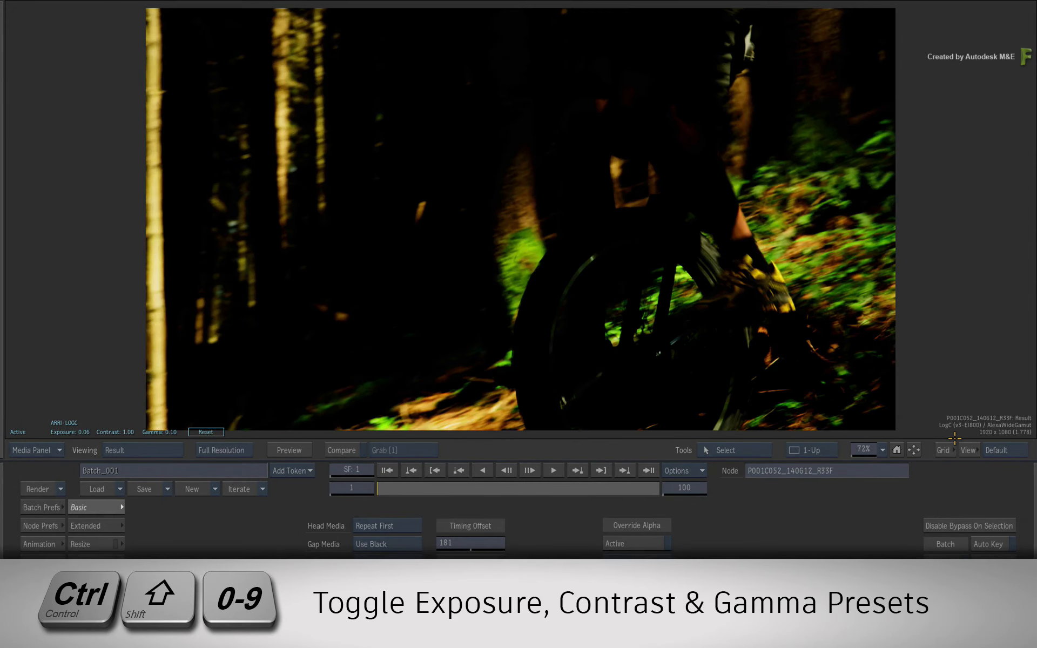
key("ctrl+shift+2")
key("ctrl+shift+3")
key("ctrl+shift+4")
key("ctrl+shift+5")
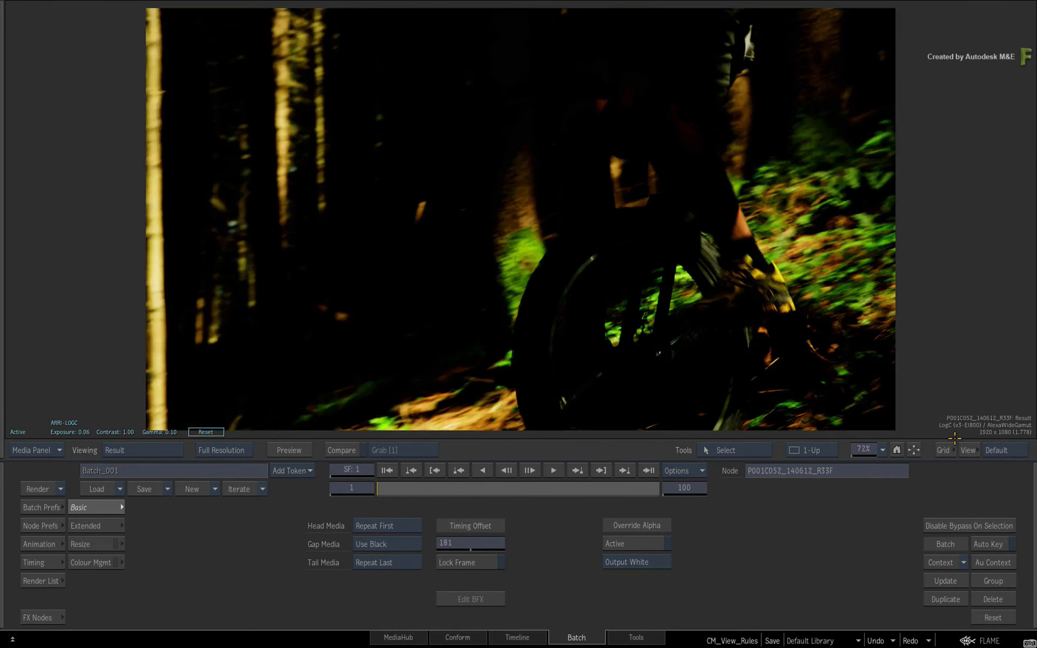
key("ctrl+shift+0")
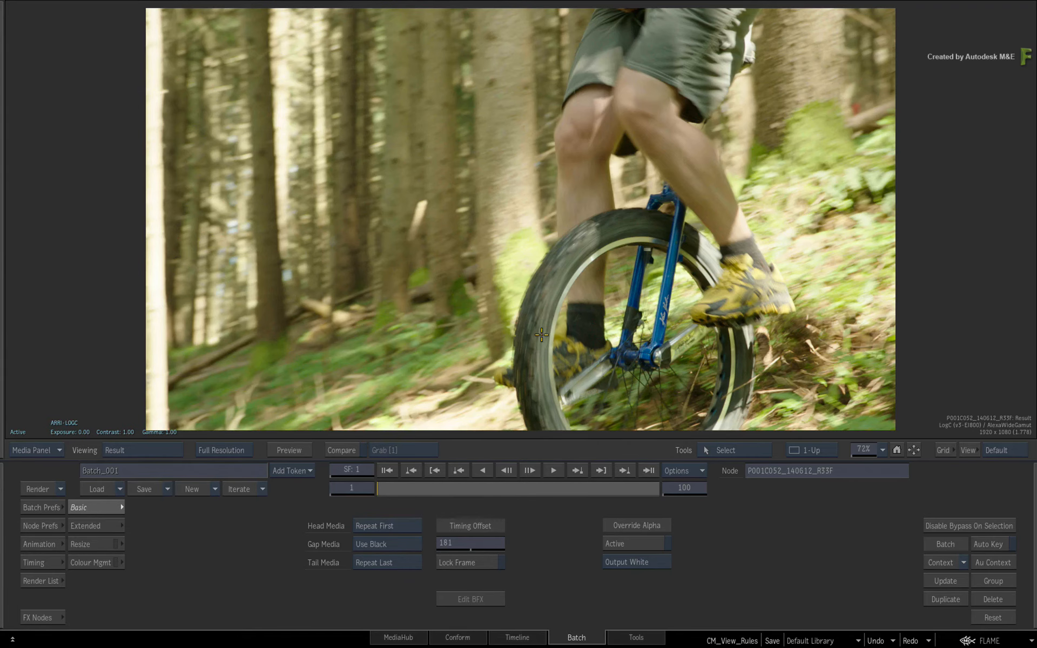
Compare the viewing rules used for the ABGR, MVI_0253 and P001C052_140612_R33F clips by viewing their results in turn.
key("grave")
double_click(519, 246)
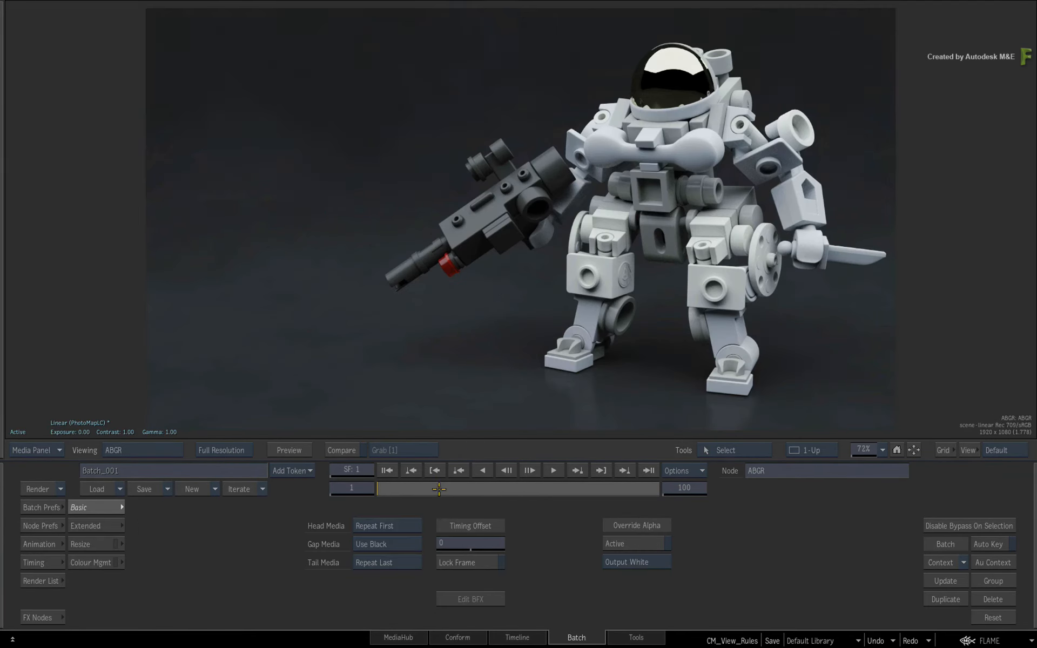
key("grave")
double_click(523, 174)
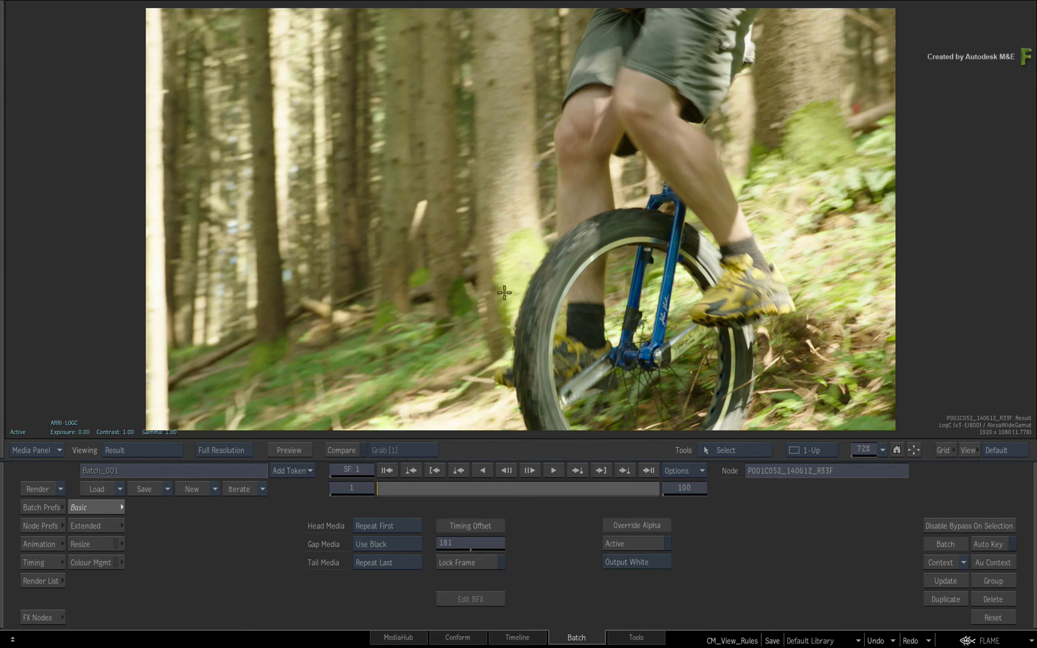
key("grave")
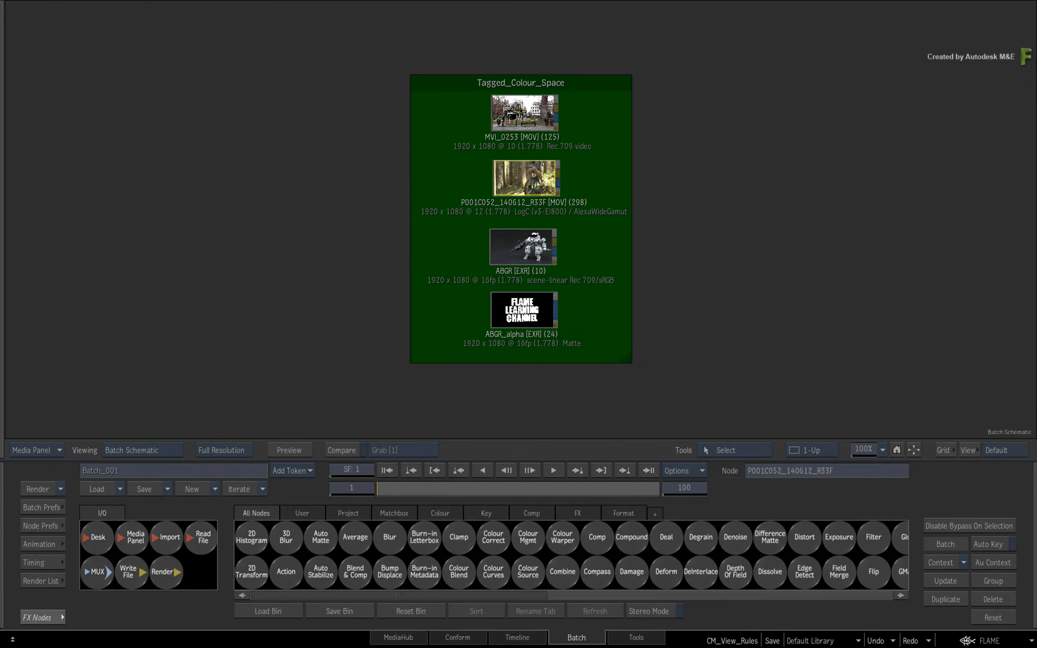
double_click(521, 111)
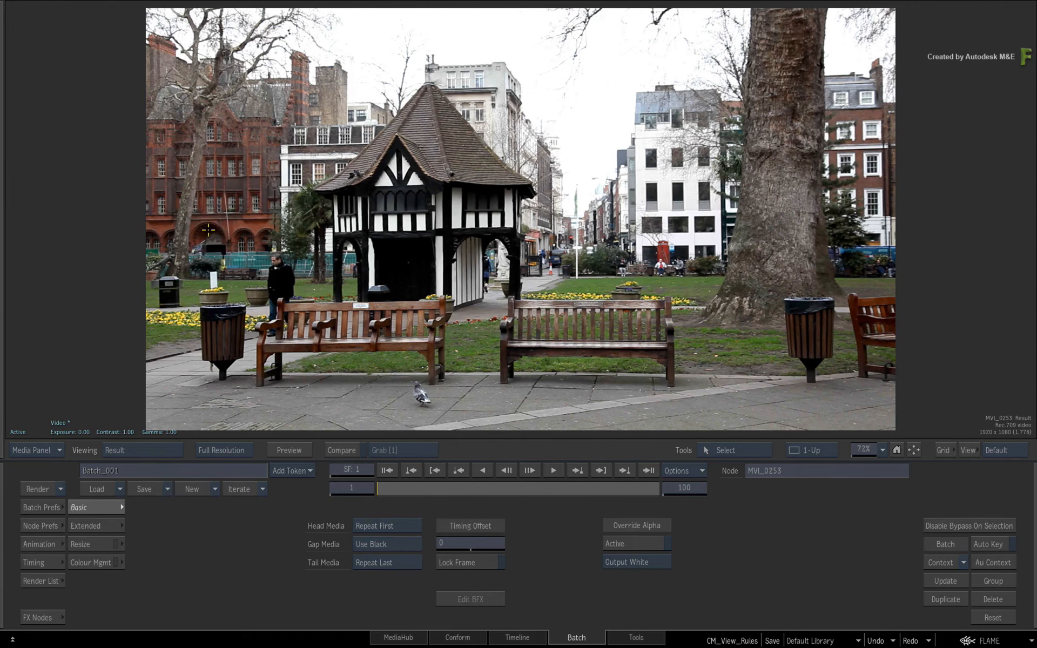
key("grave")
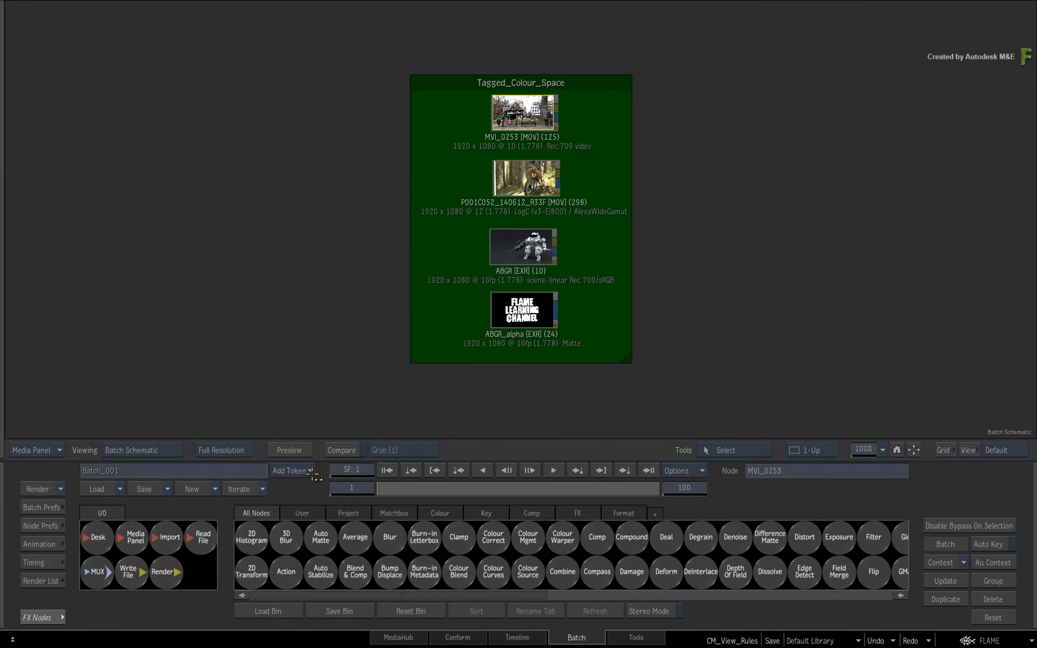
double_click(523, 186)
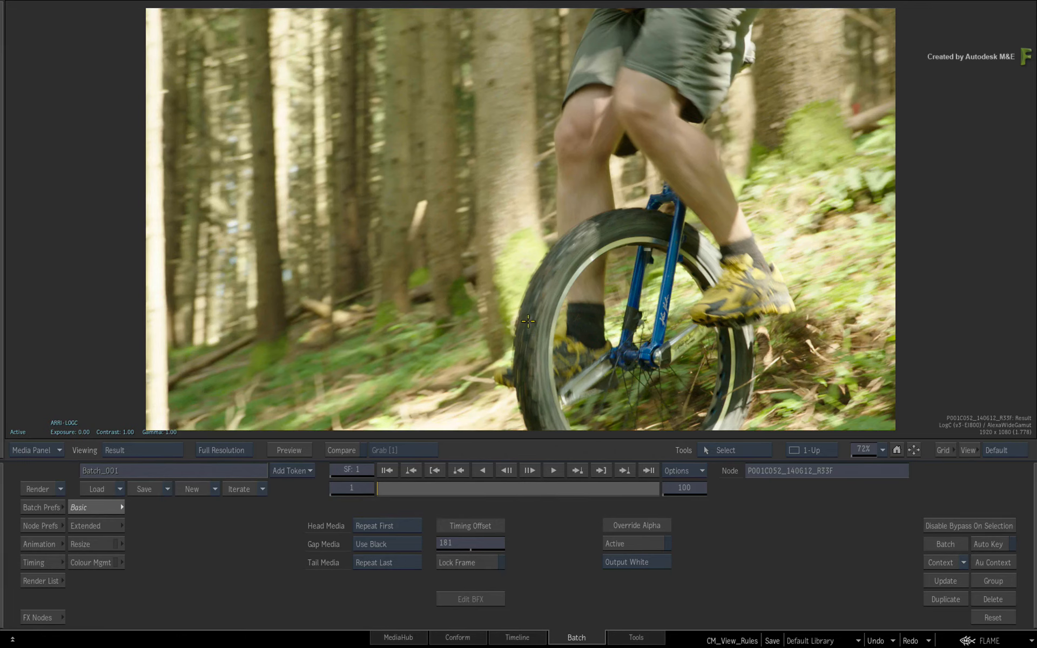
key("grave")
double_click(508, 250)
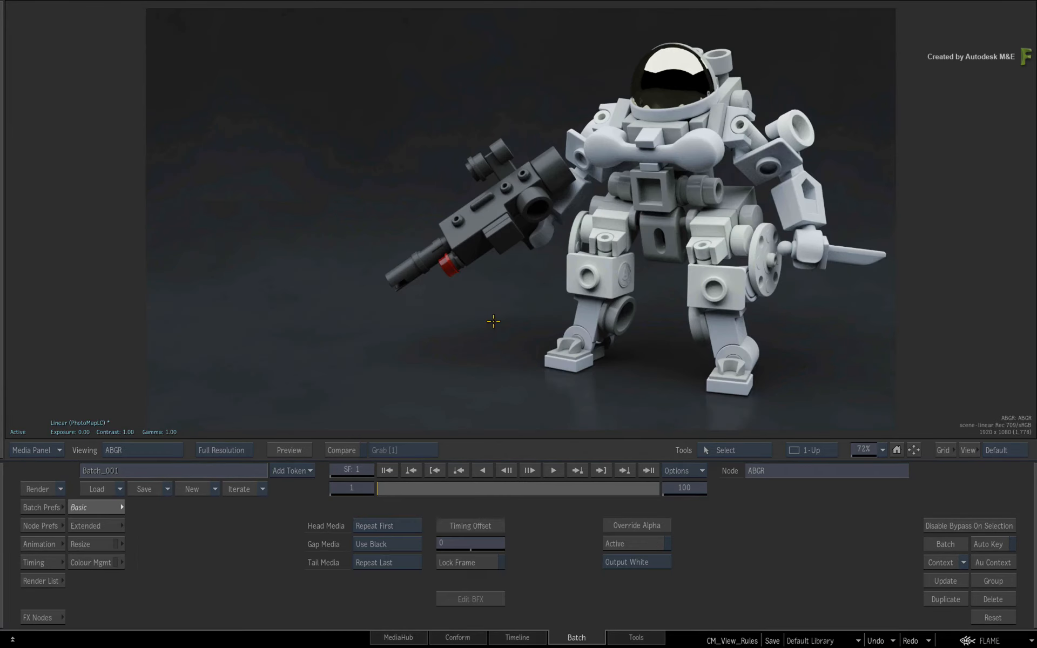
key("grave")
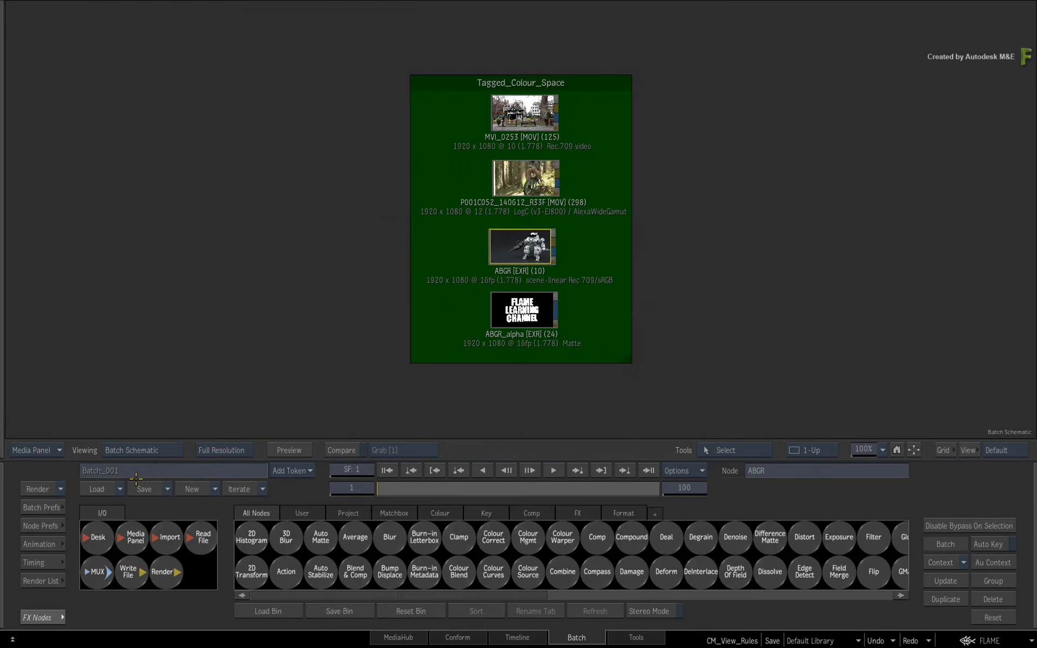
double_click(525, 184)
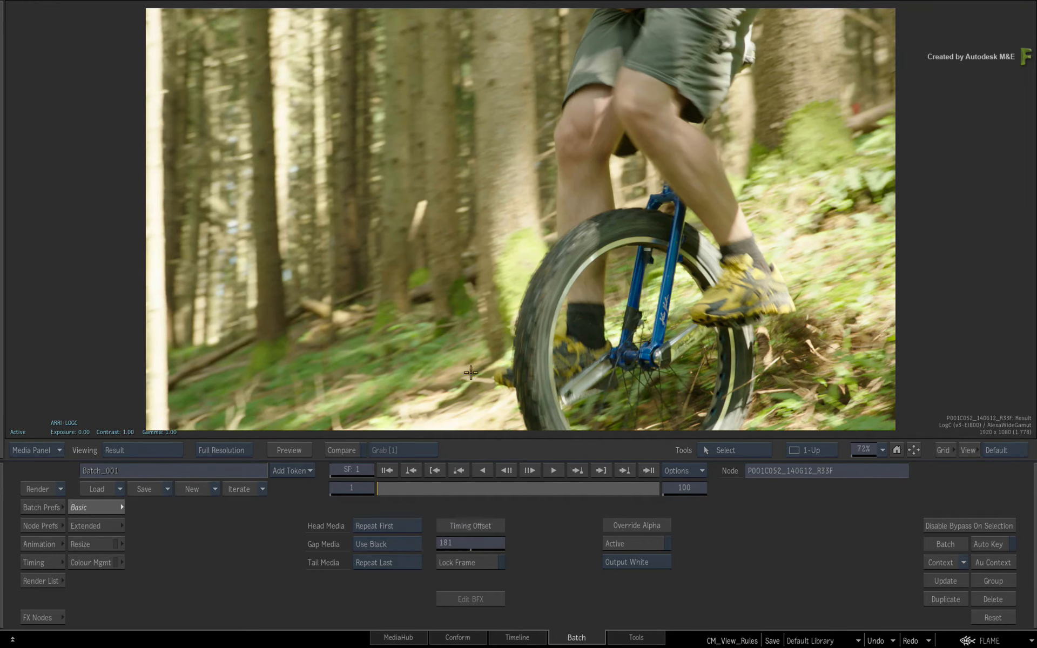
Review the list of viewing rules in the colour management preferences, close them and return to the batch schematic.
key("ctrl+shift+p")
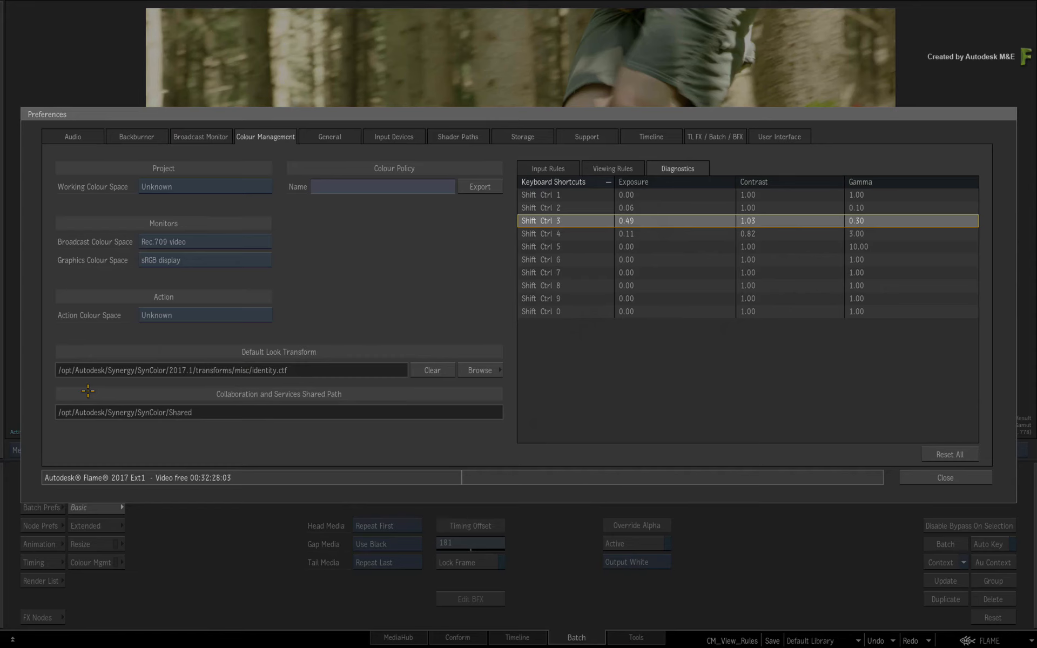
left_click(599, 166)
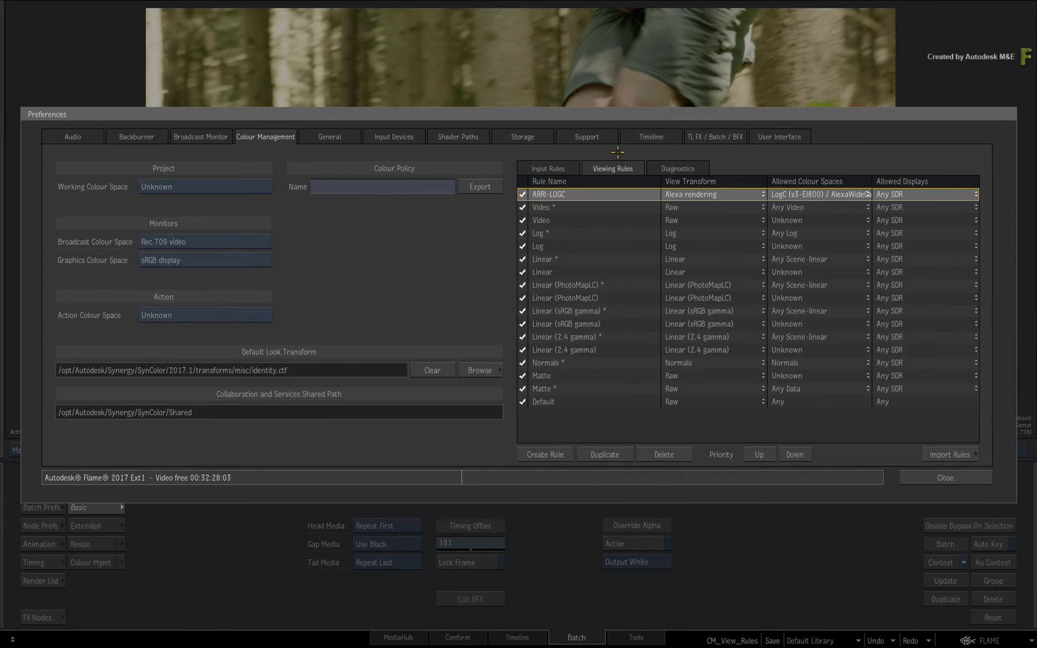
left_click(953, 480)
mouse_move(1, 542)
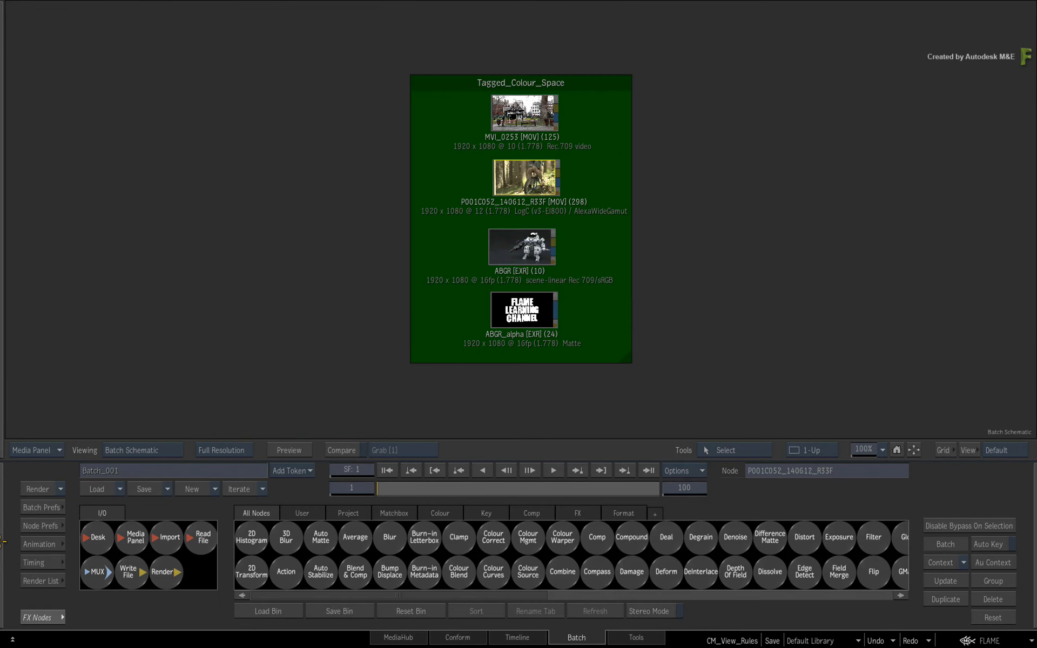